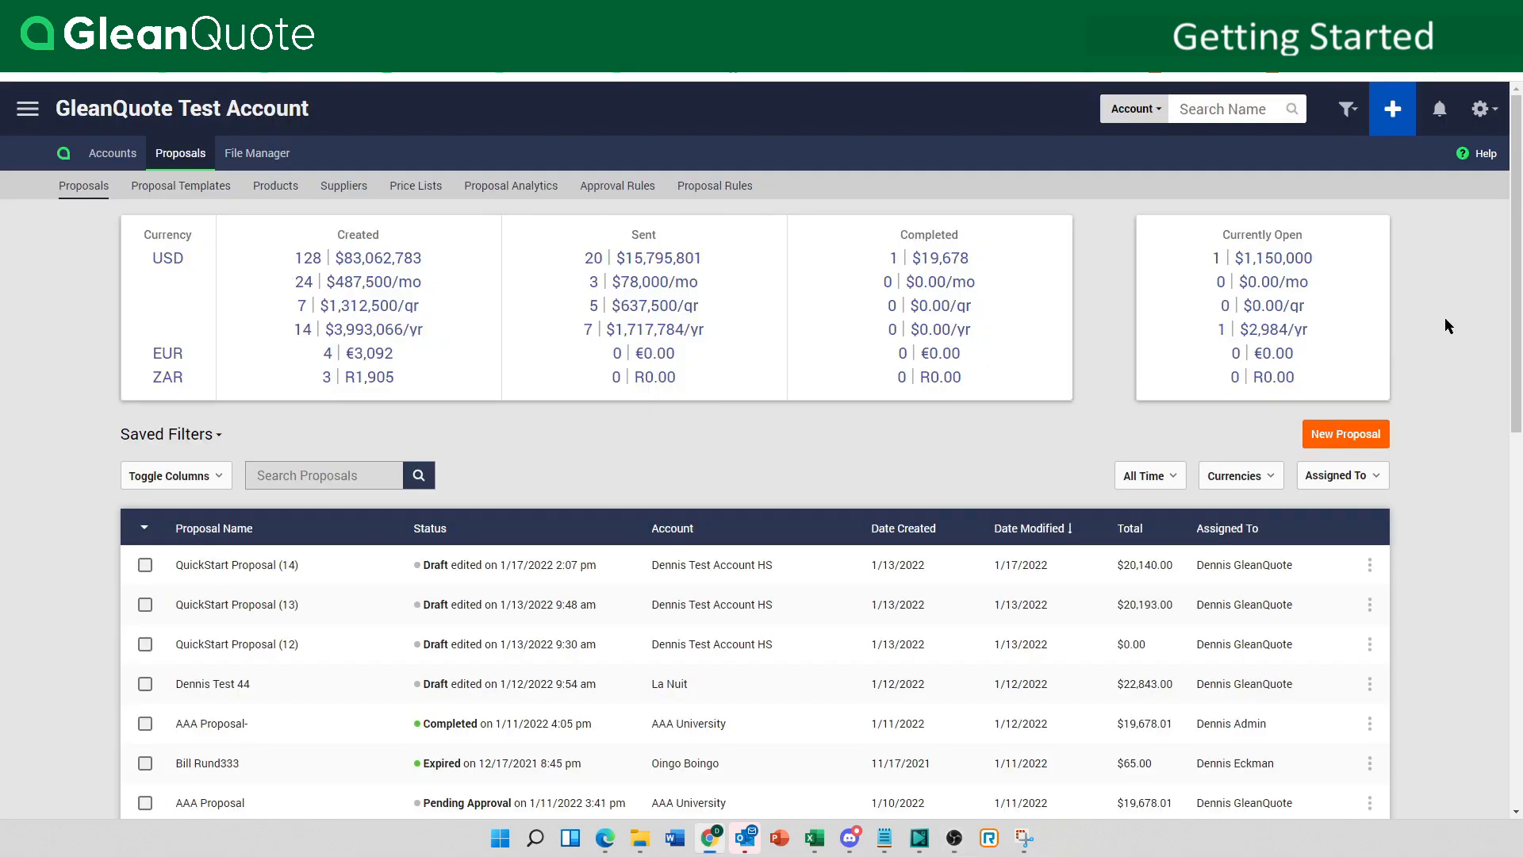
Create a quick-start proposal in United States Dollar from the "IT Template - Products and Services" library template.
left_click(1481, 156)
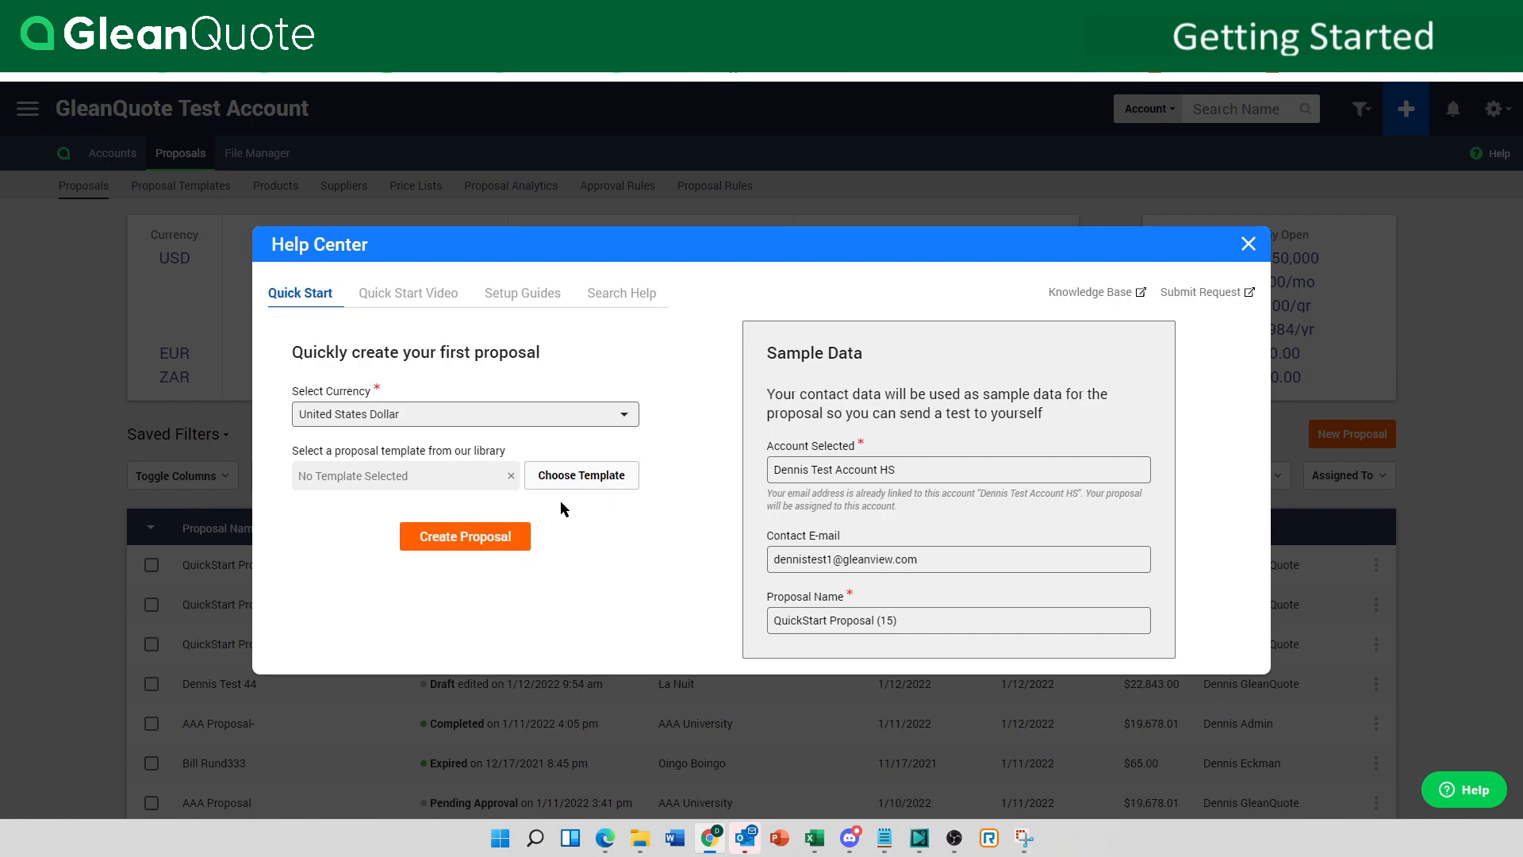
left_click(571, 477)
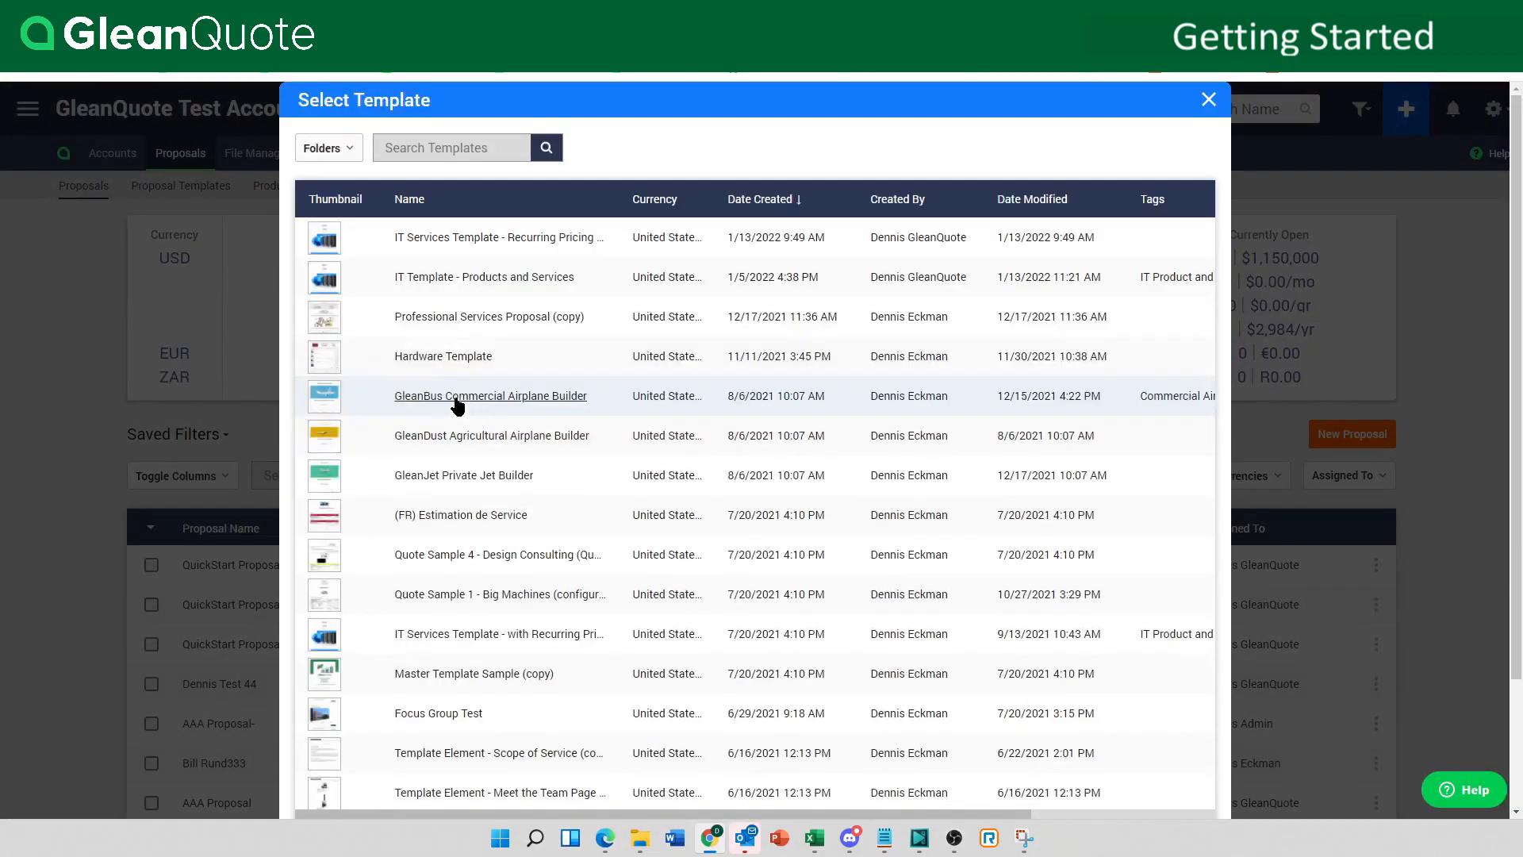
left_click(461, 278)
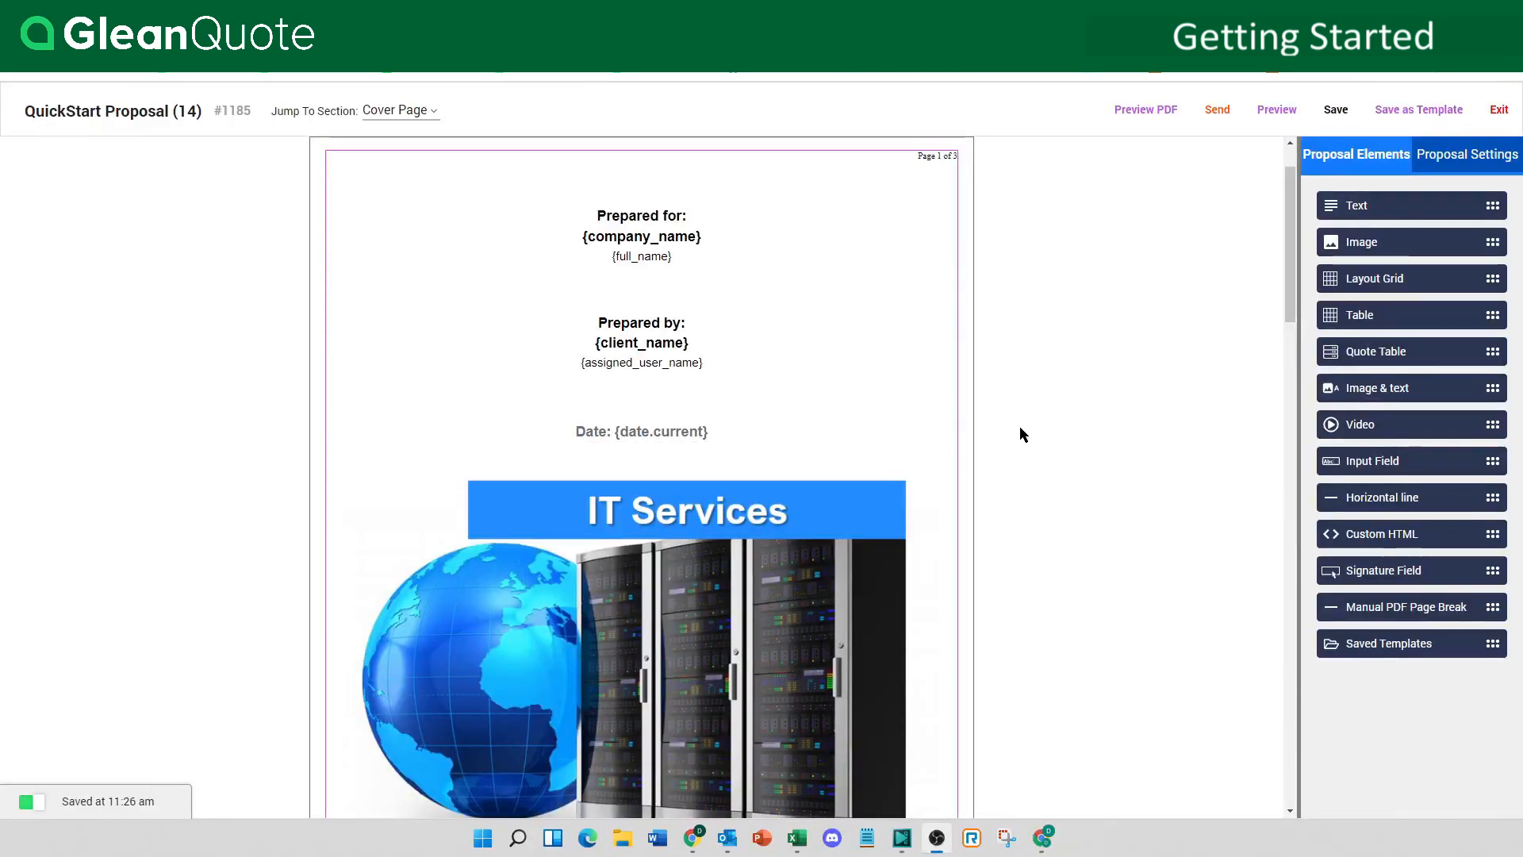
Look through the new proposal's cover page, Services section and Quote section.
scroll(1001, 442, "down", 7)
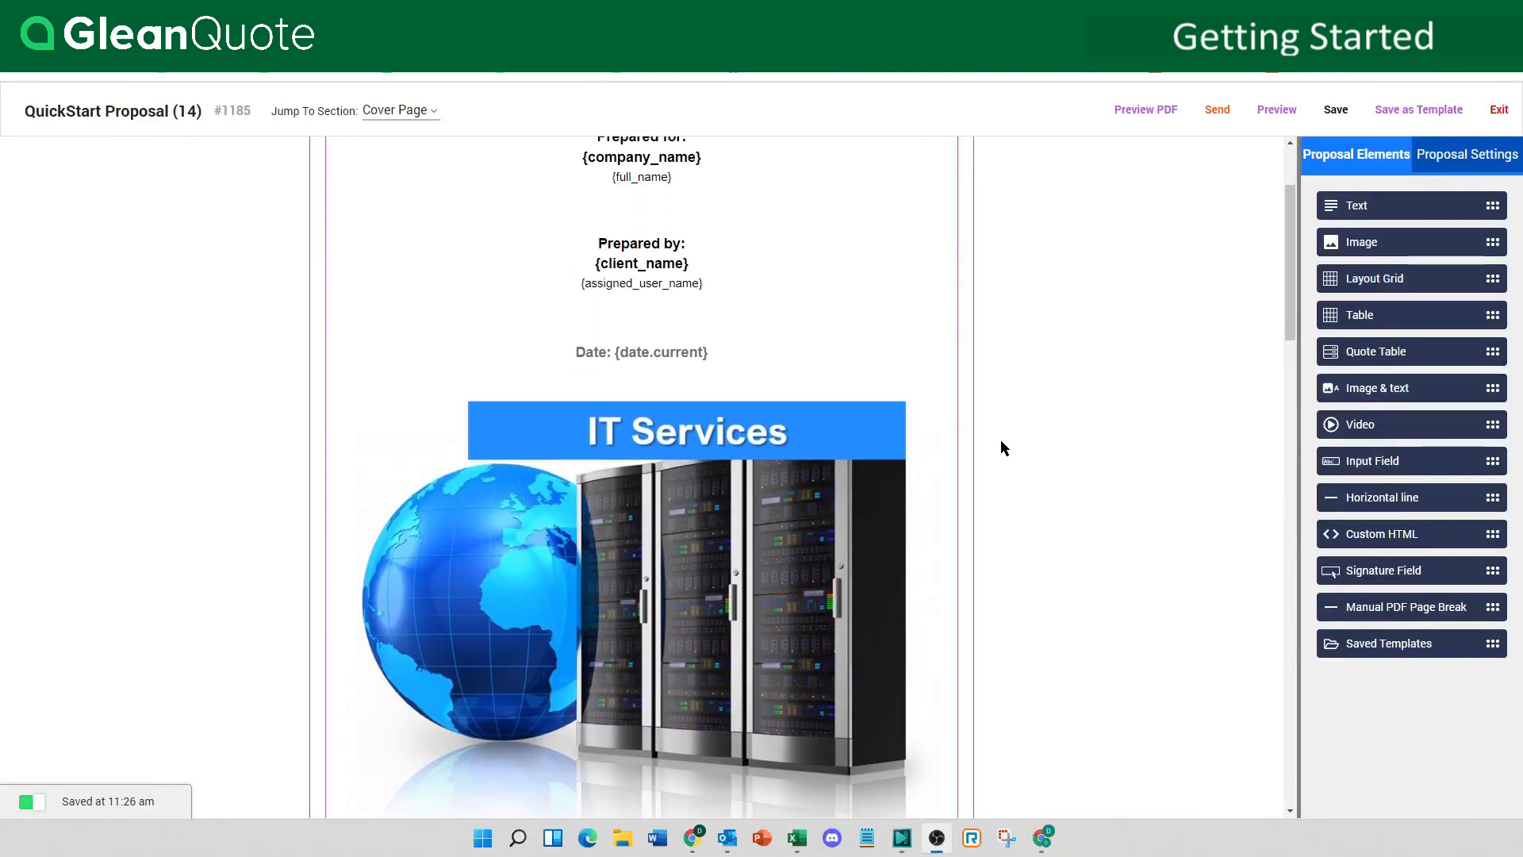
scroll(1001, 440, "up", 5)
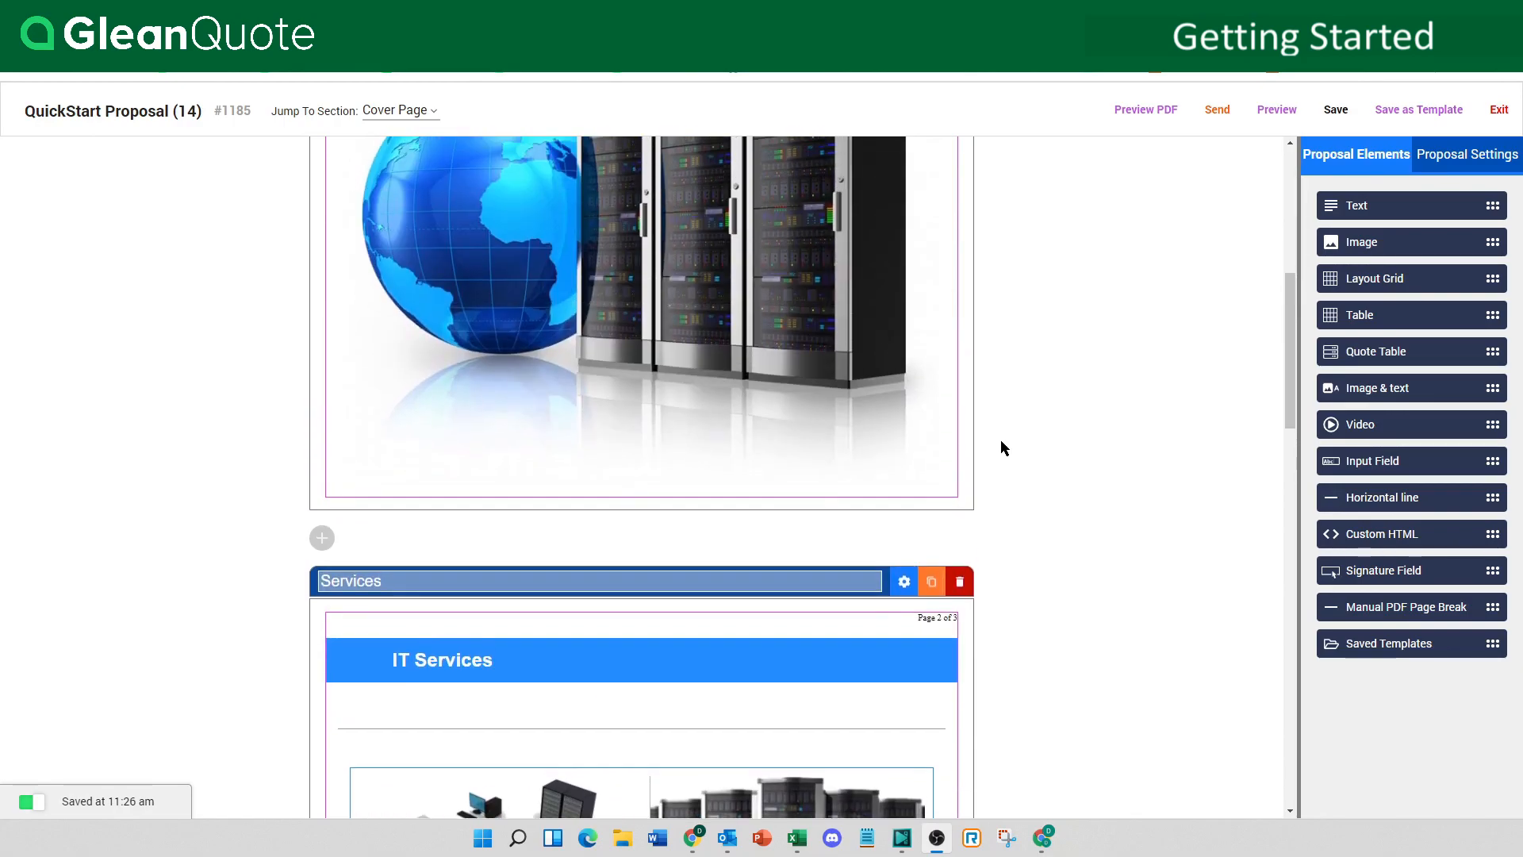
mouse_move(692, 426)
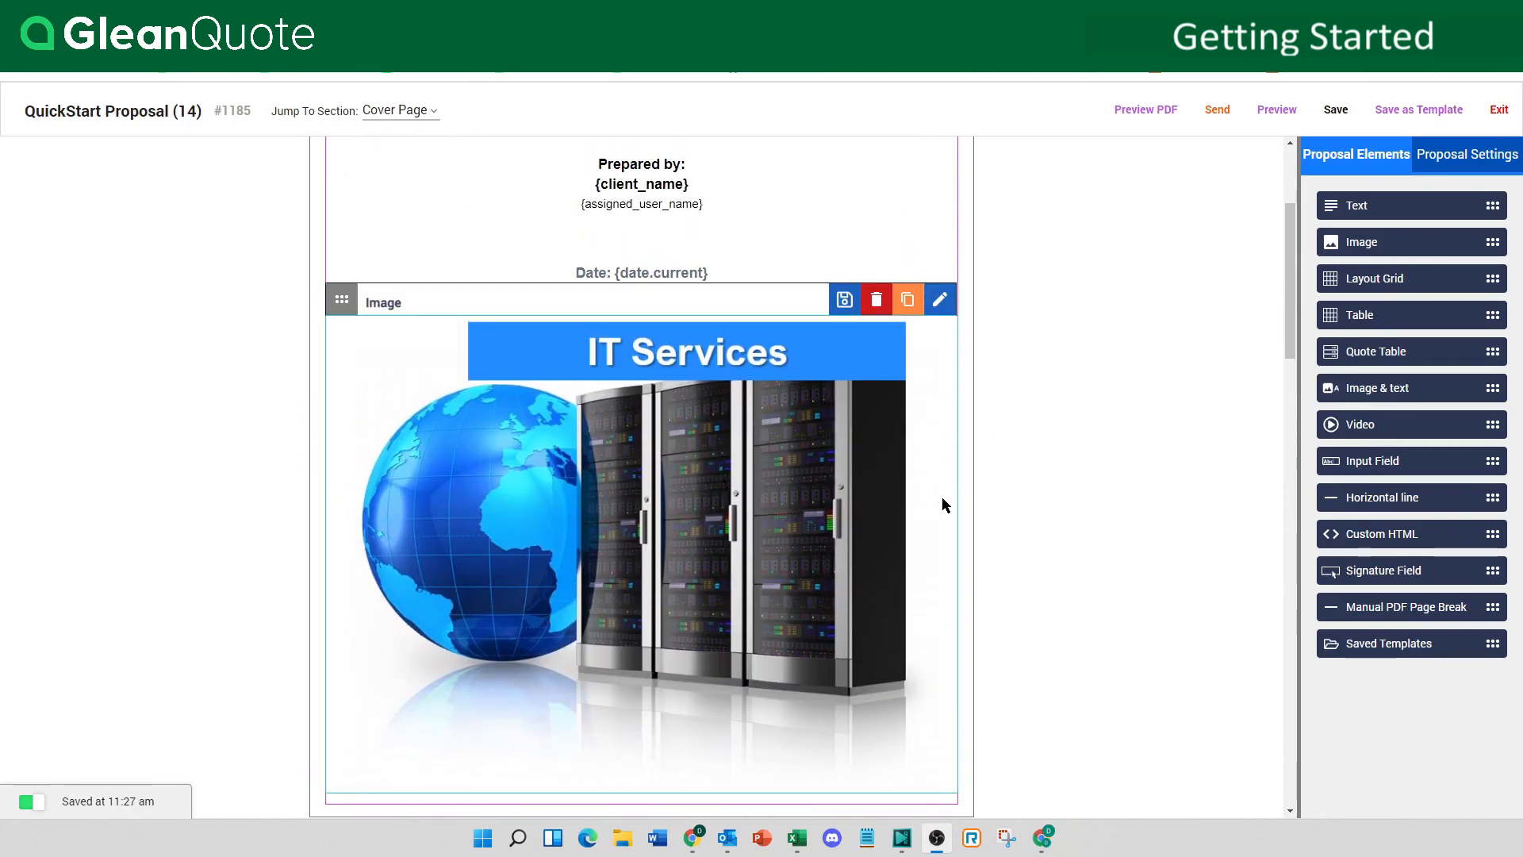
scroll(696, 515, "down", 8)
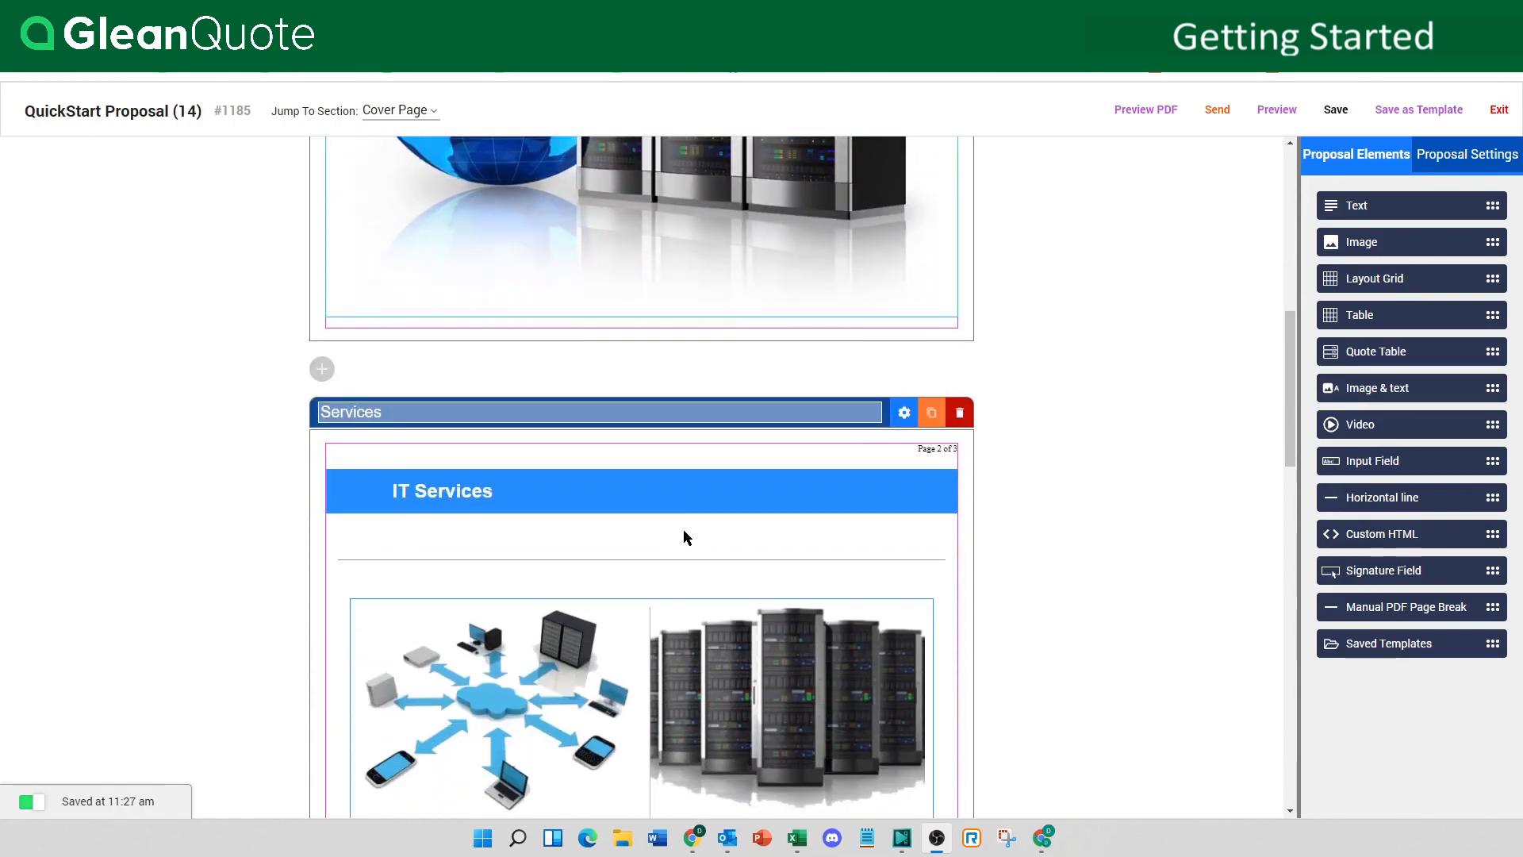
scroll(687, 538, "down", 2)
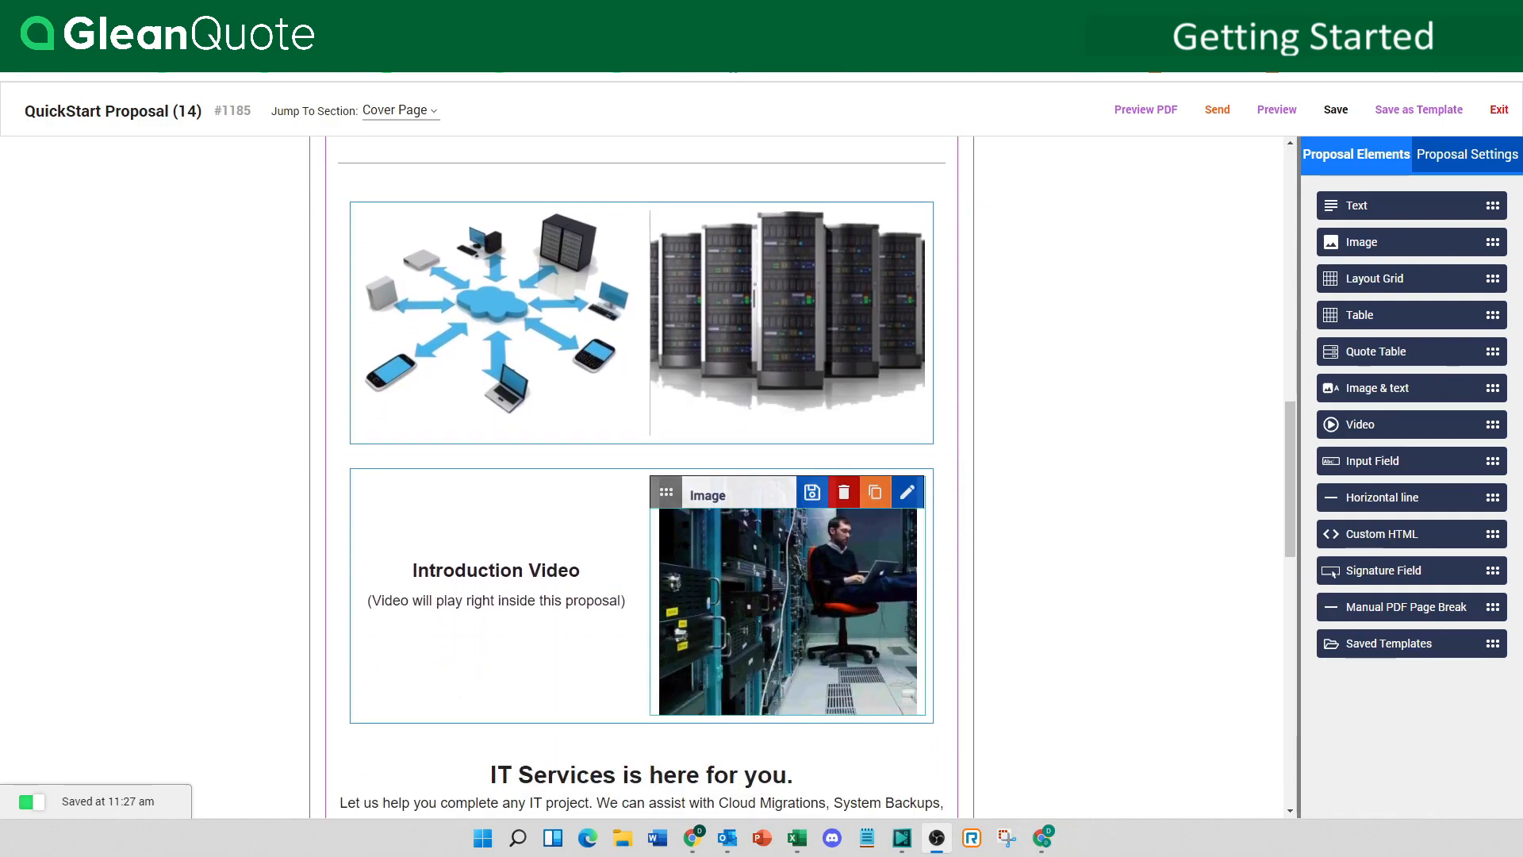
scroll(797, 607, "down", 8)
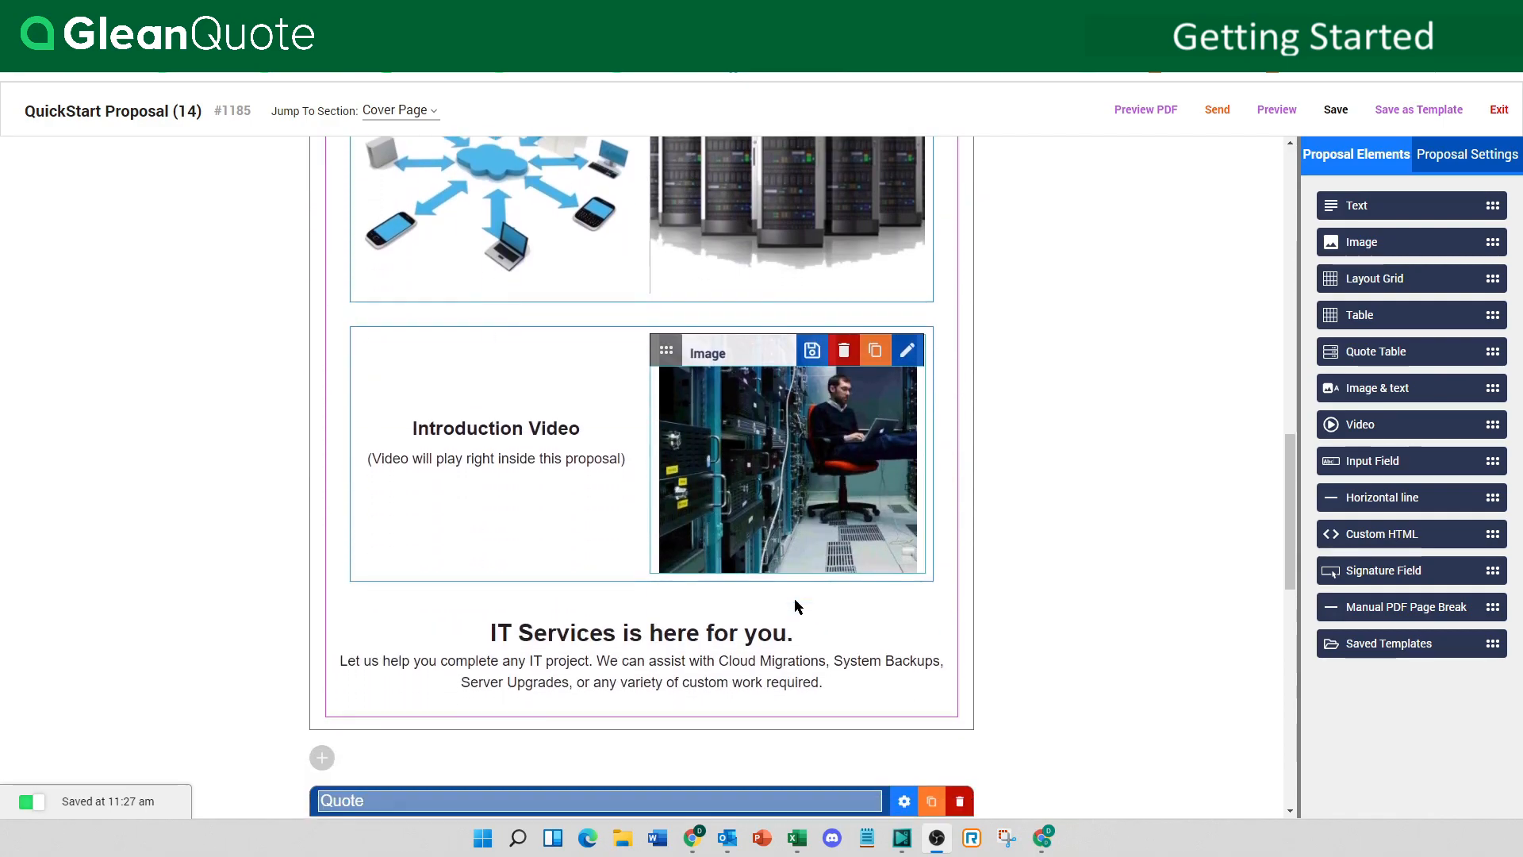
scroll(797, 607, "down", 2)
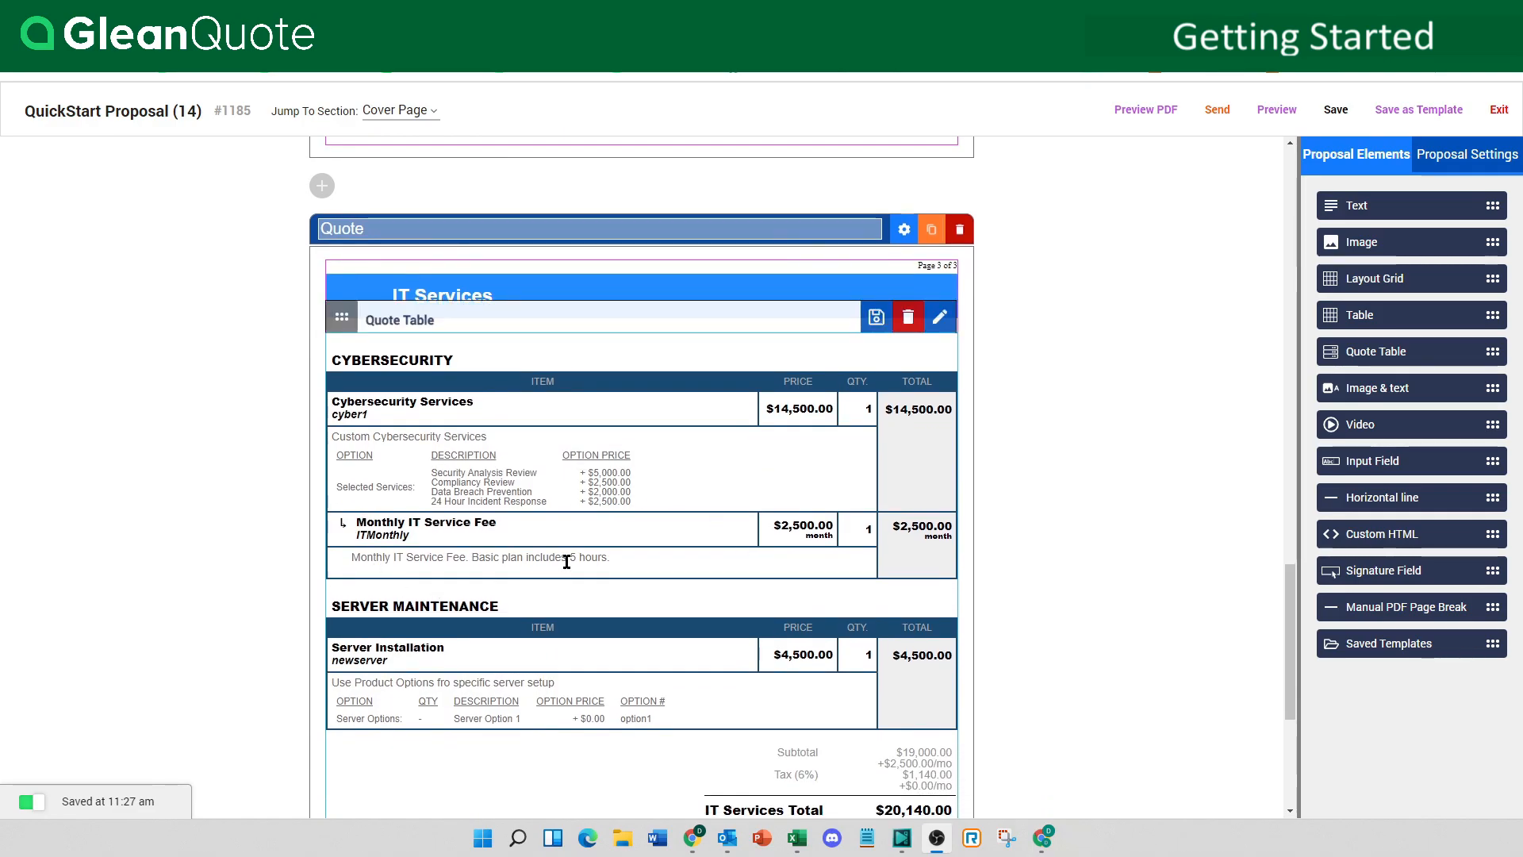
Add Data Breach Prevention and 24 Hour Incident Response to the selected services of the quote table's Cybersecurity Services item.
left_click(940, 317)
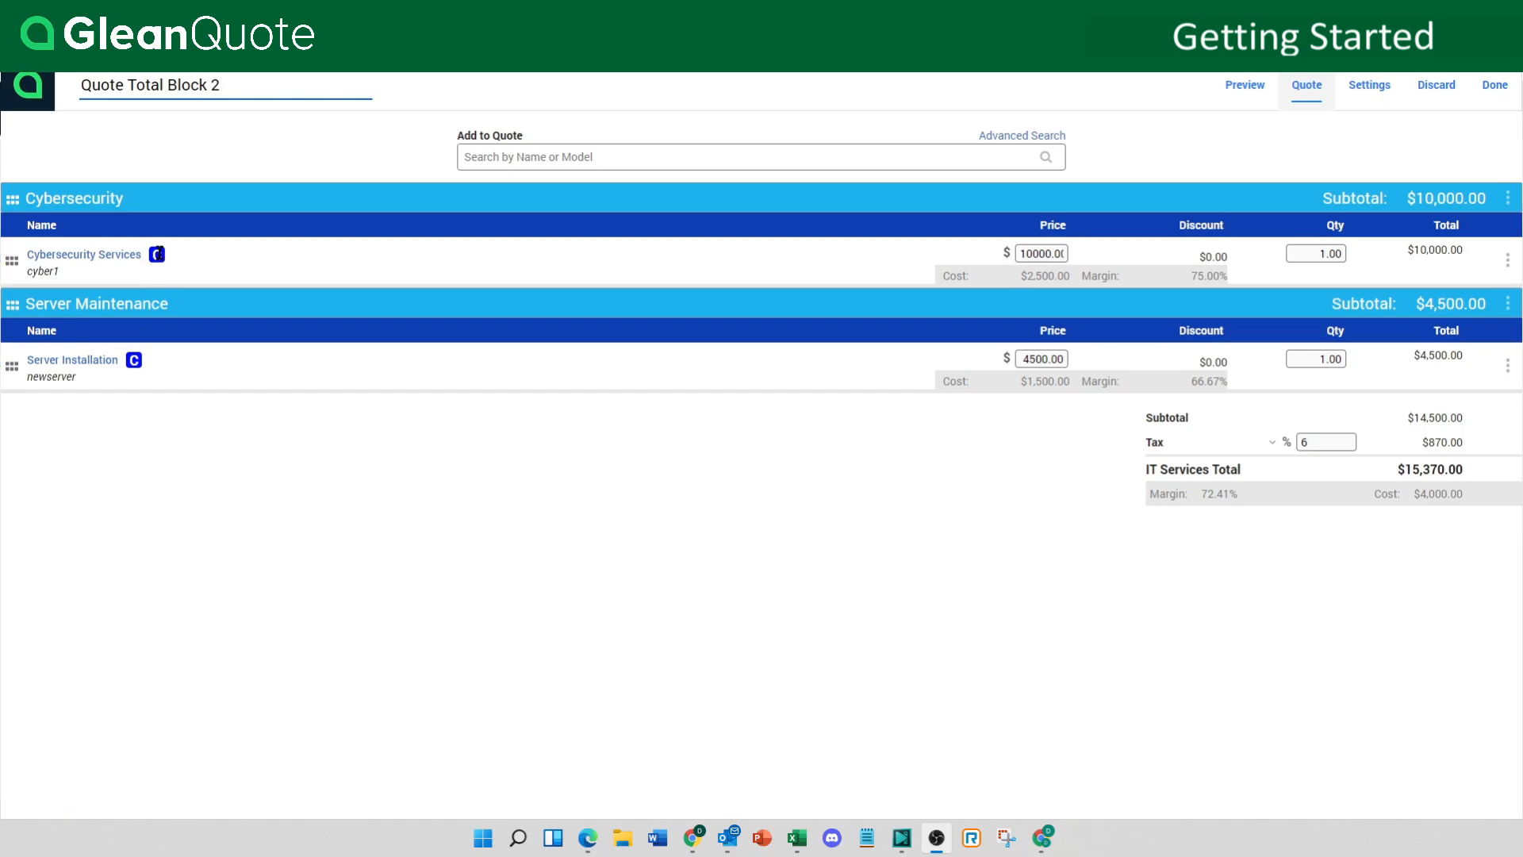
left_click(119, 257)
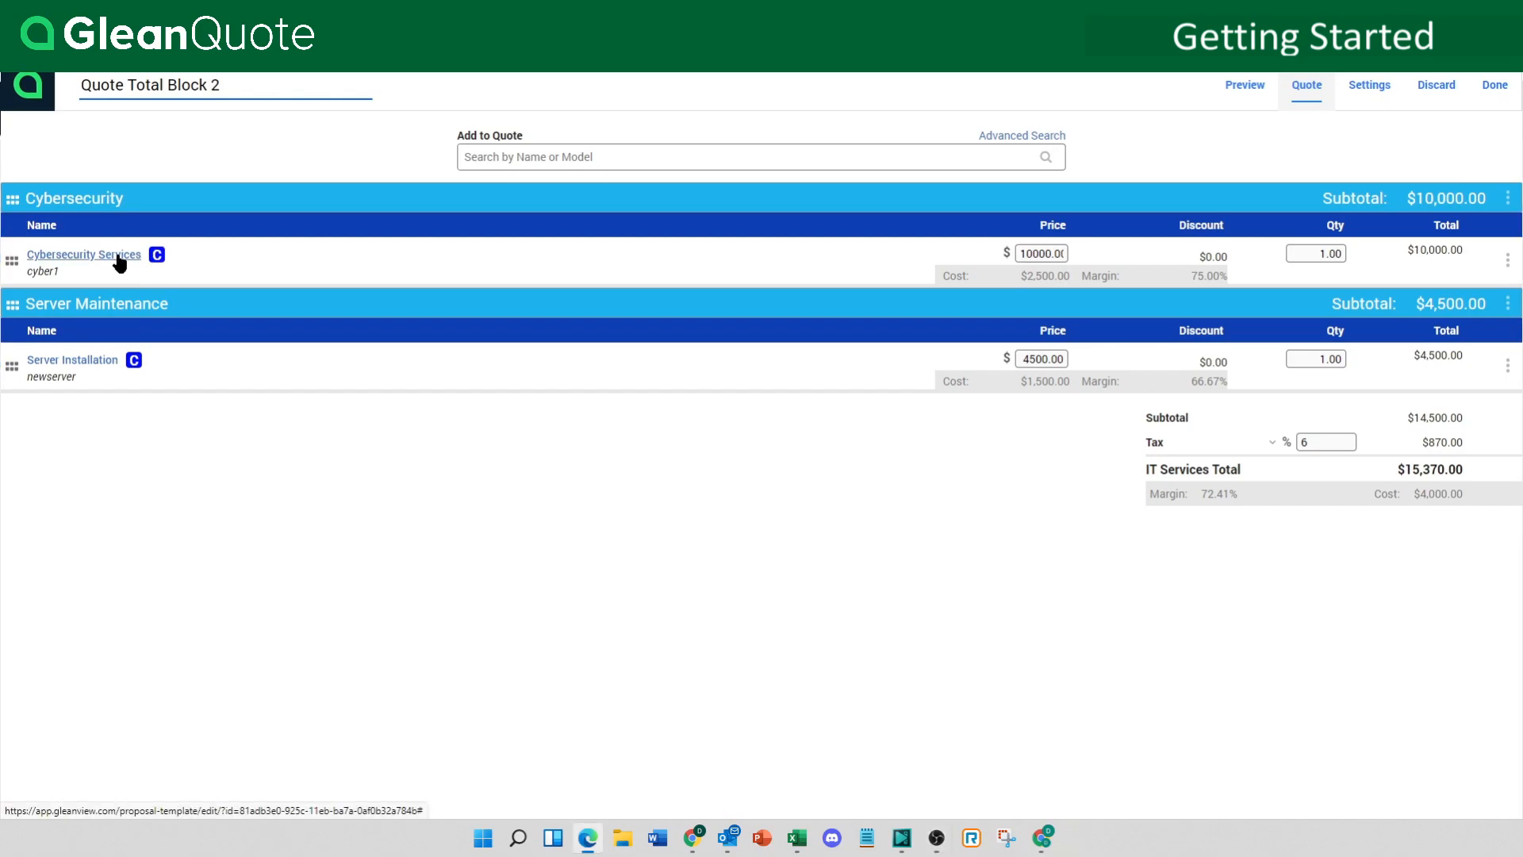
left_click(374, 317)
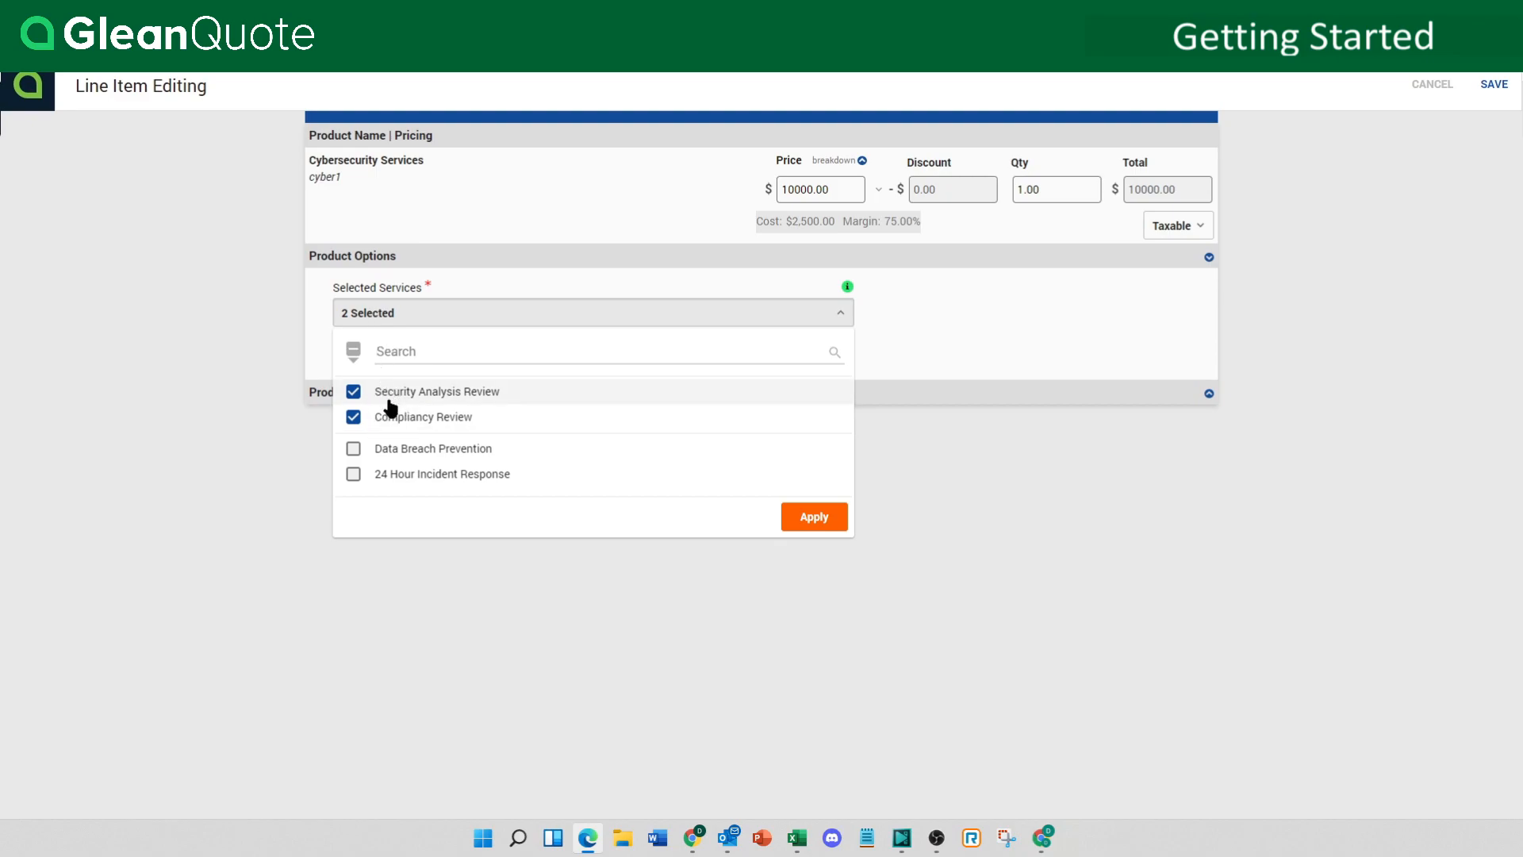
left_click(354, 449)
left_click(353, 474)
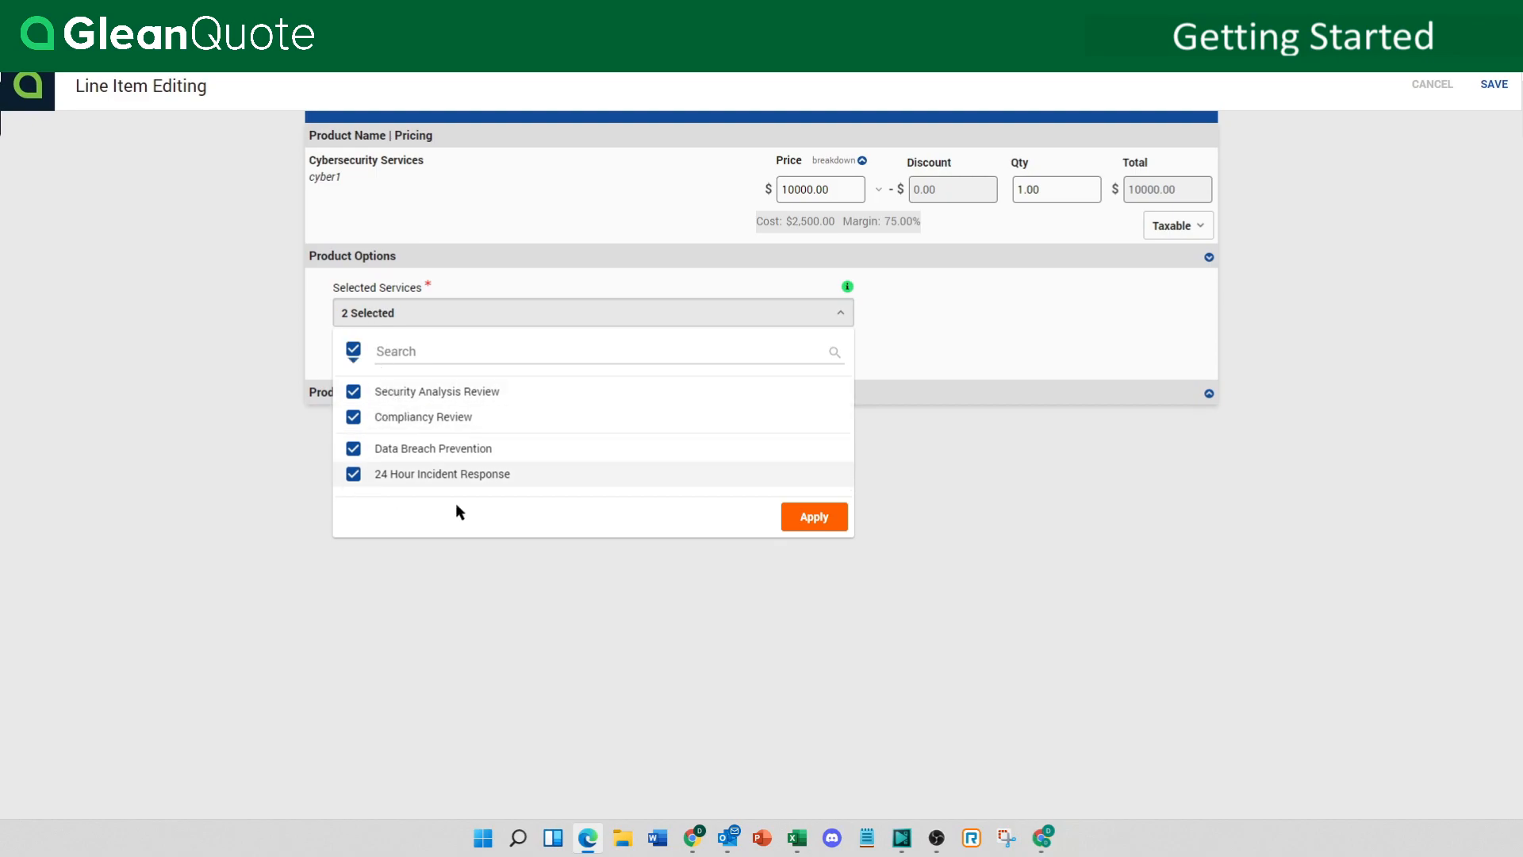
left_click(807, 520)
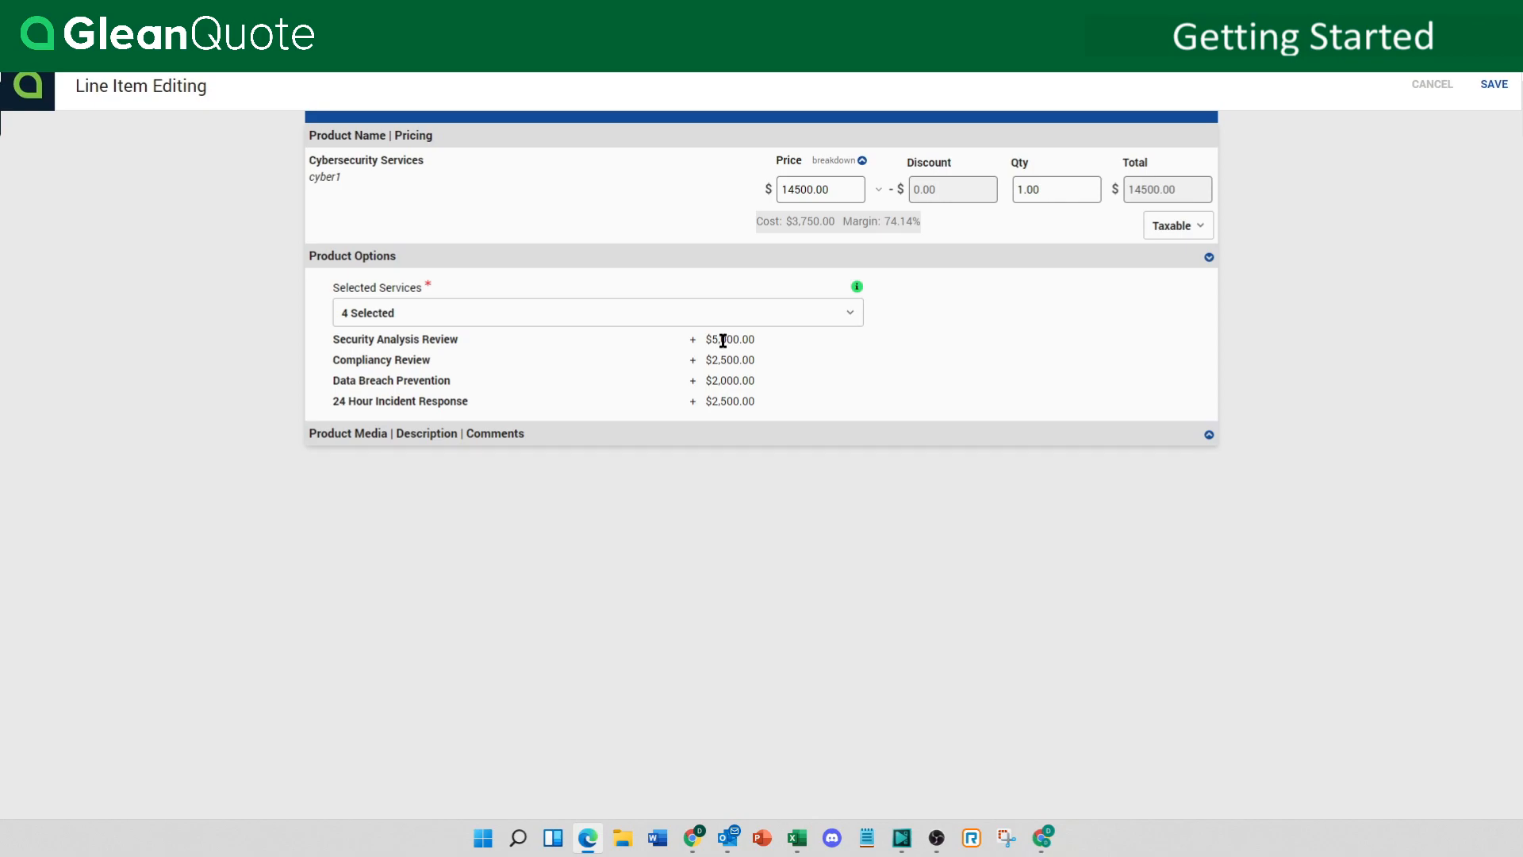
left_click(858, 287)
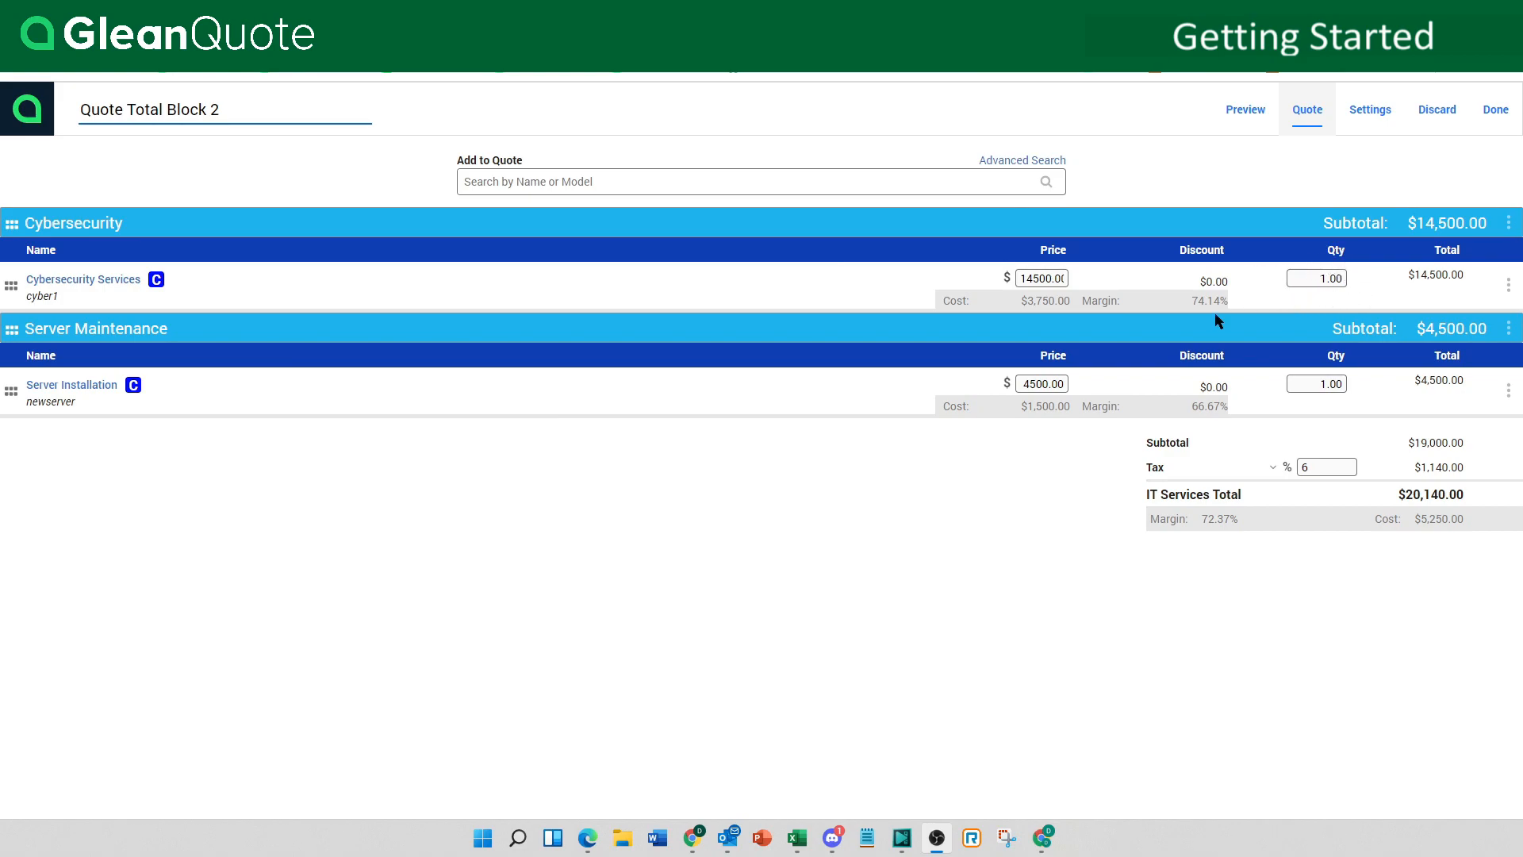
Add the Big Widget (Sample) product to the quote from the product catalogue and set its quantity to 3.
left_click(1007, 159)
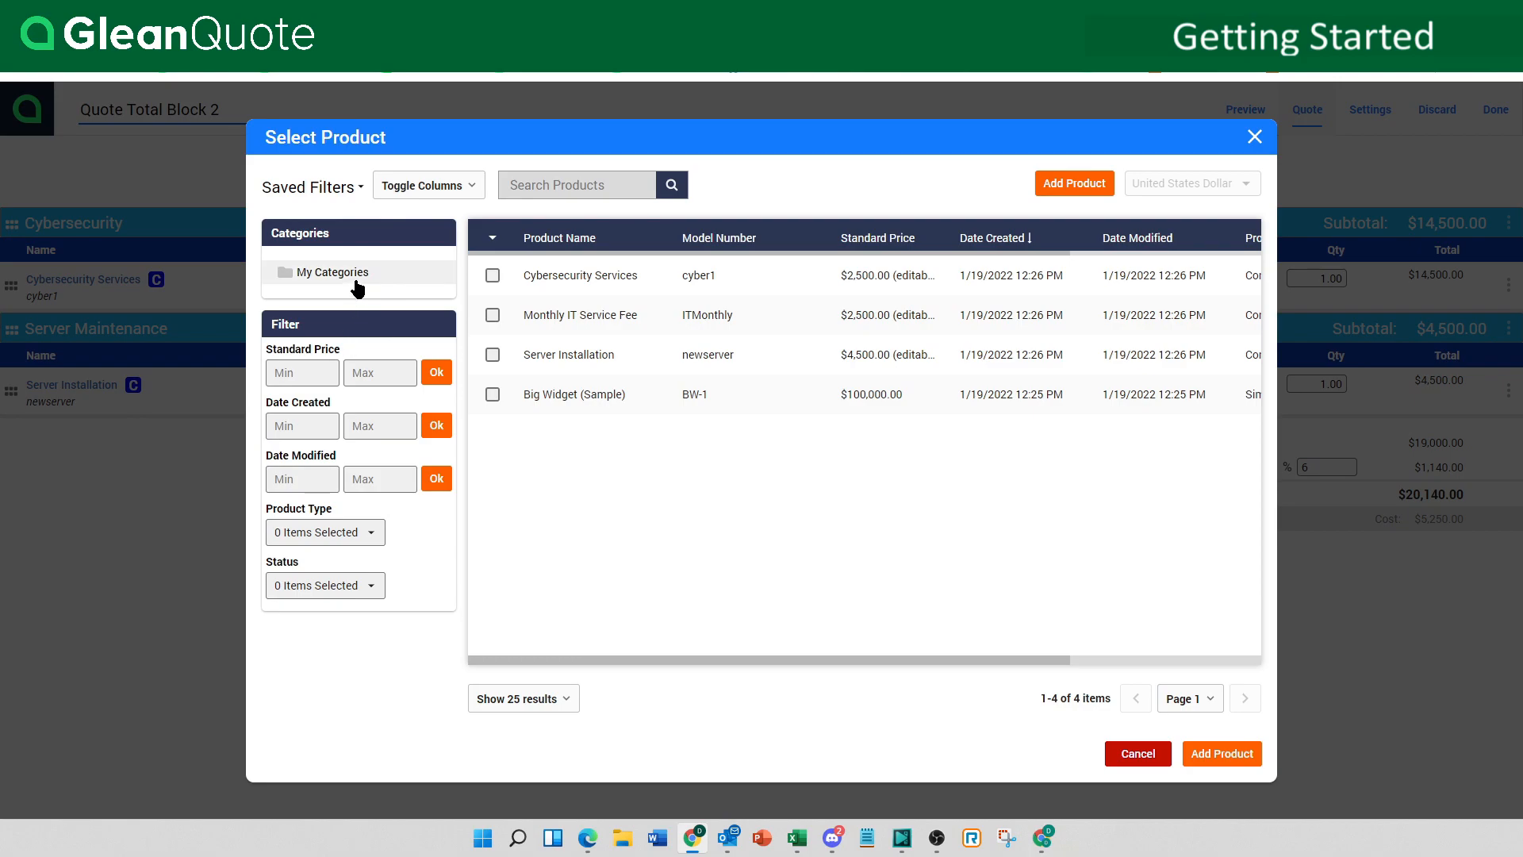
left_click(492, 395)
left_click(1225, 755)
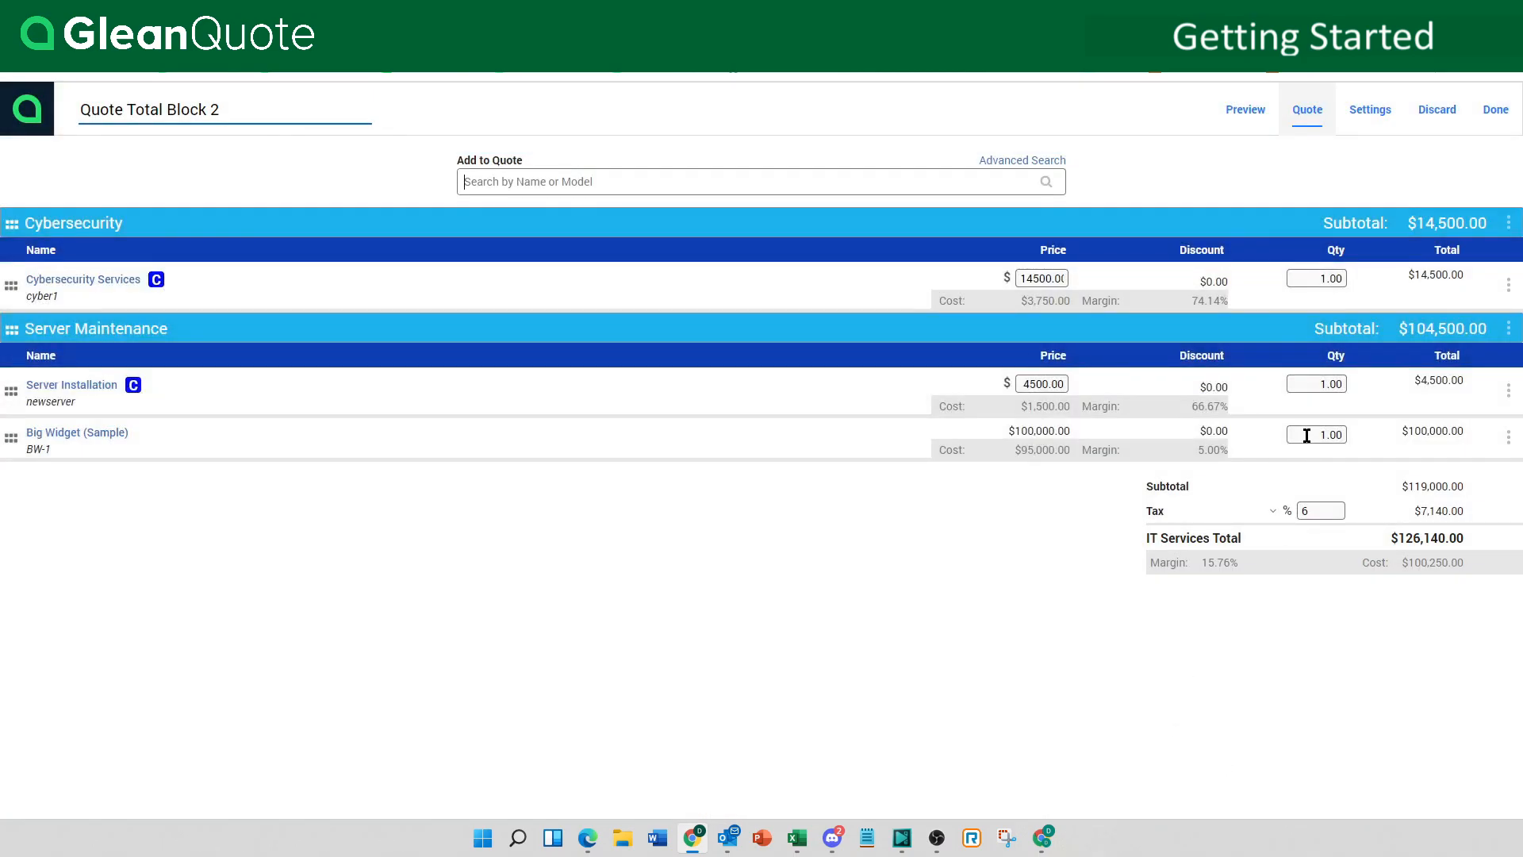
double_click(1308, 435)
type("3")
left_click(1373, 473)
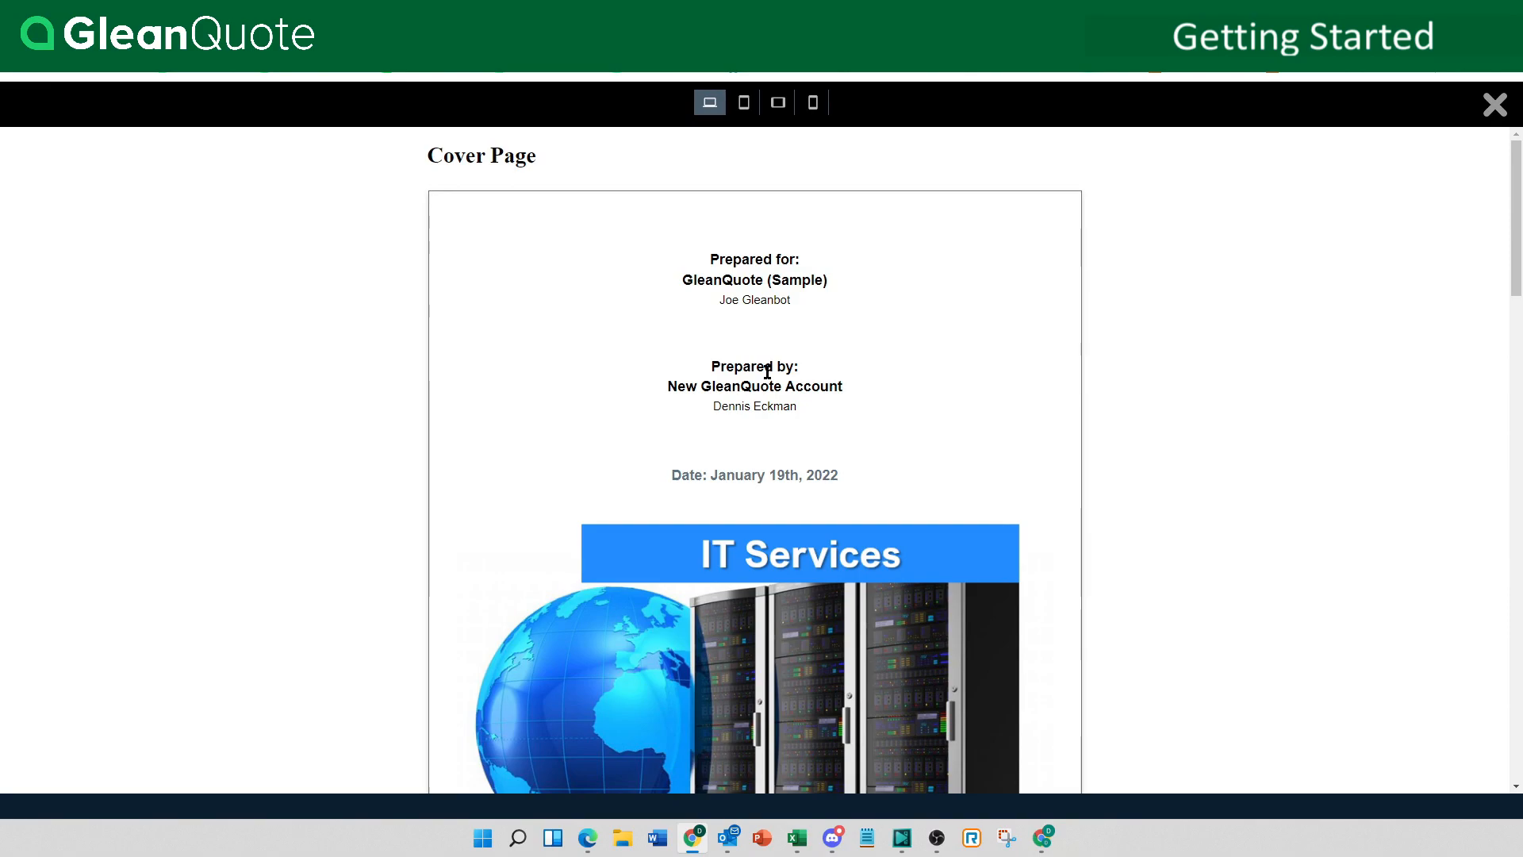
Review the cover page and Services section in the proposal preview, and close the preview.
scroll(808, 367, "down", 3)
scroll(766, 382, "down", 8)
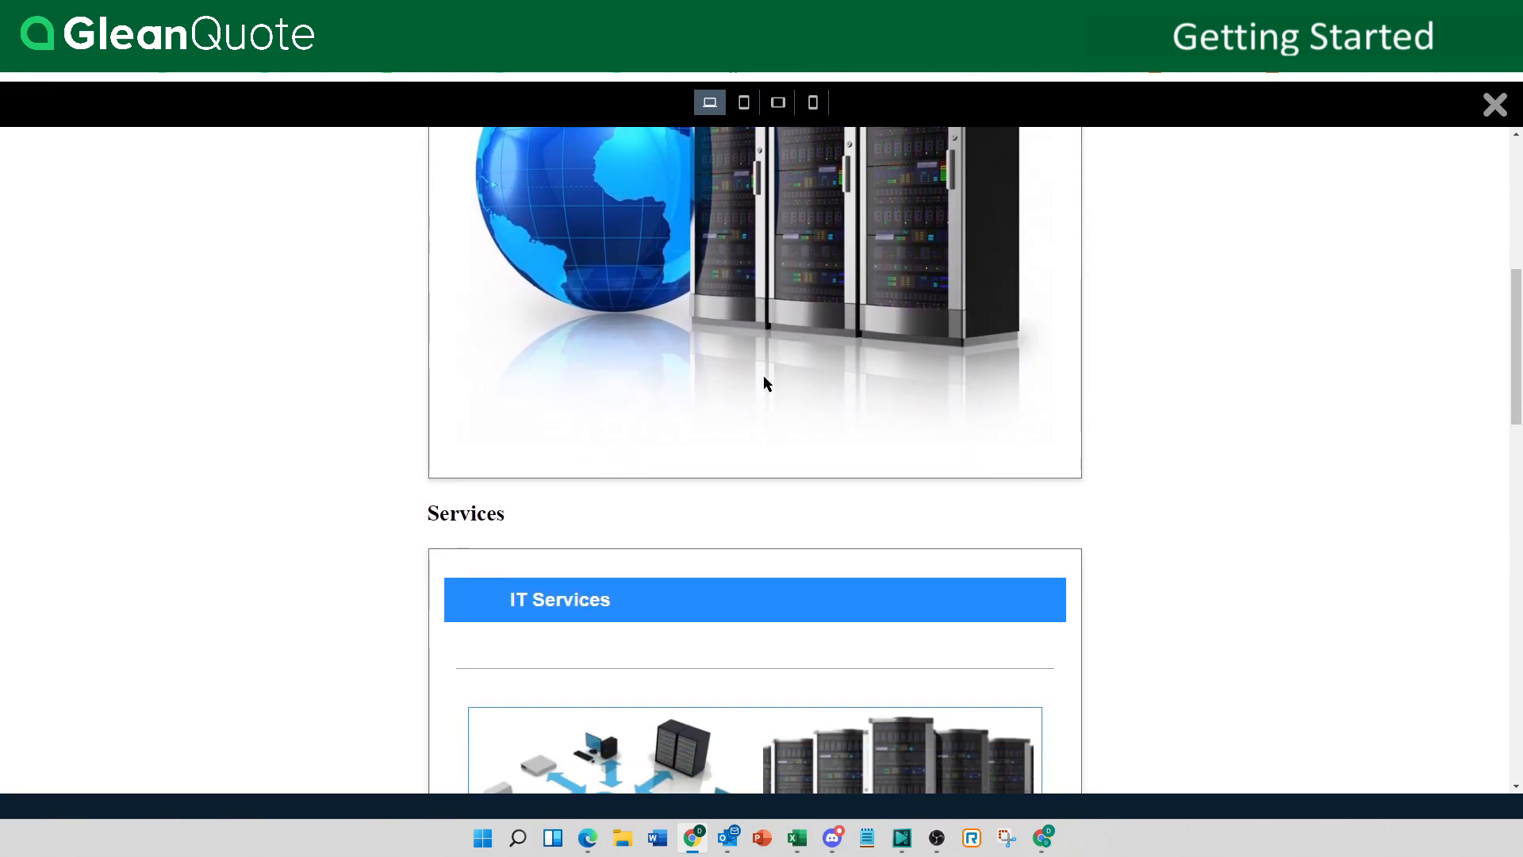
scroll(764, 378, "down", 10)
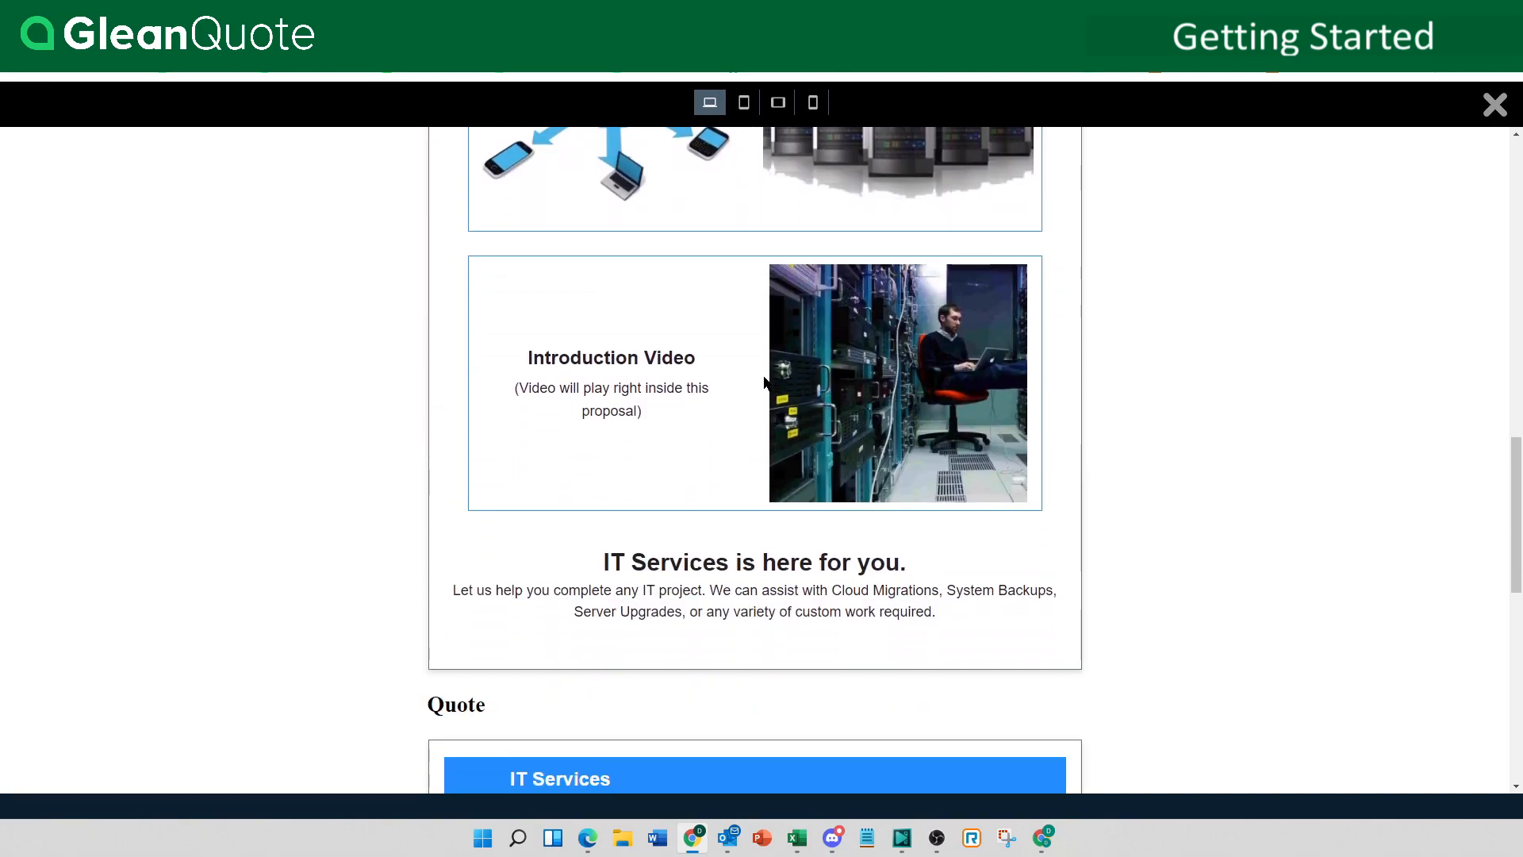
scroll(767, 388, "up", 7)
left_click(1495, 104)
Assign the first listed contact as signer of the signature field below the quote table and finish editing the field.
scroll(840, 476, "down", 7)
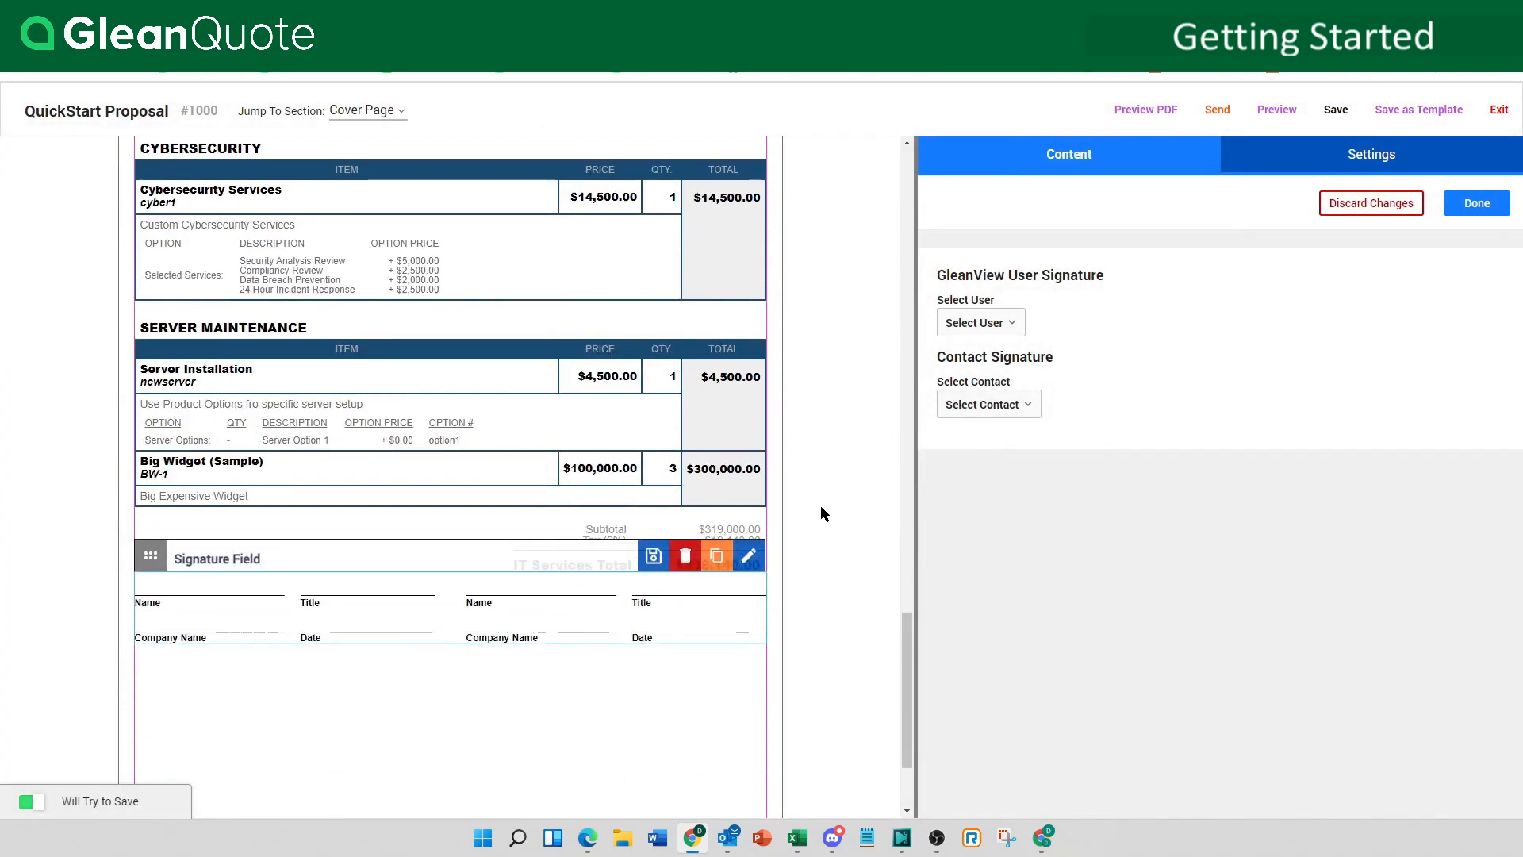
left_click(1017, 403)
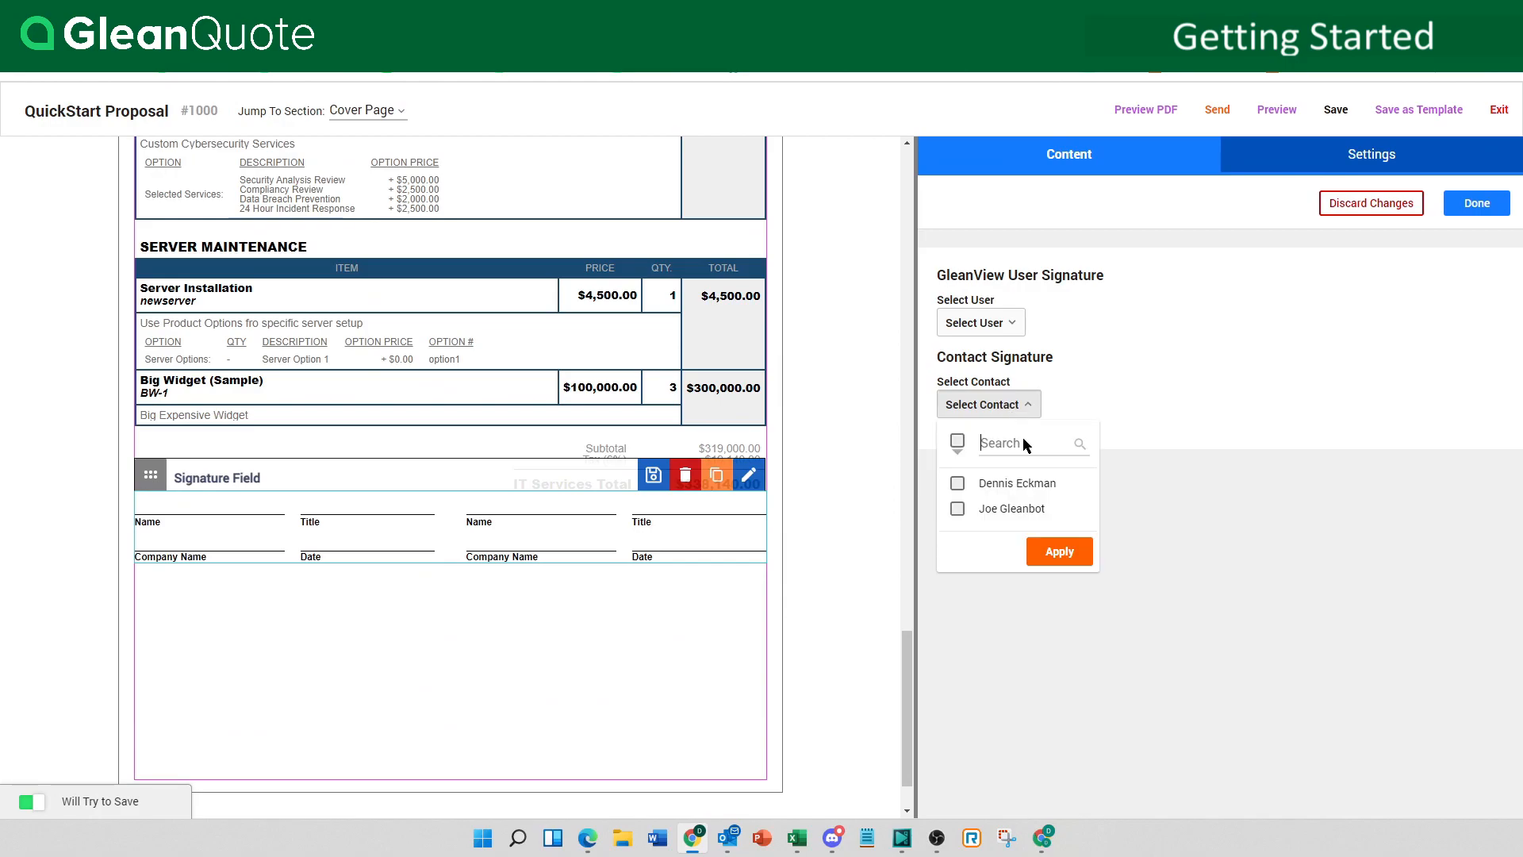
left_click(987, 485)
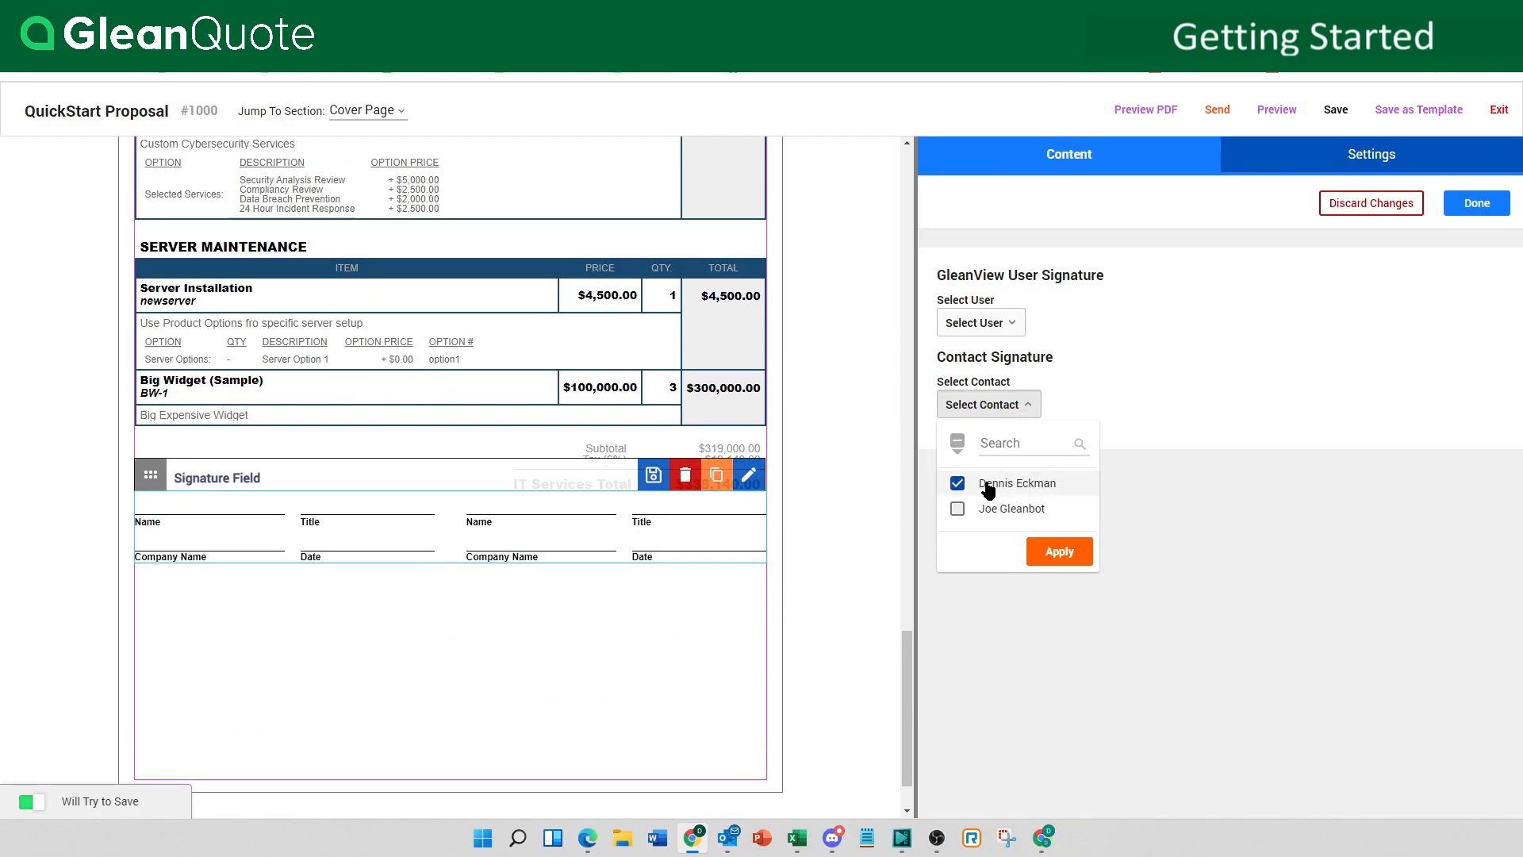
left_click(1060, 552)
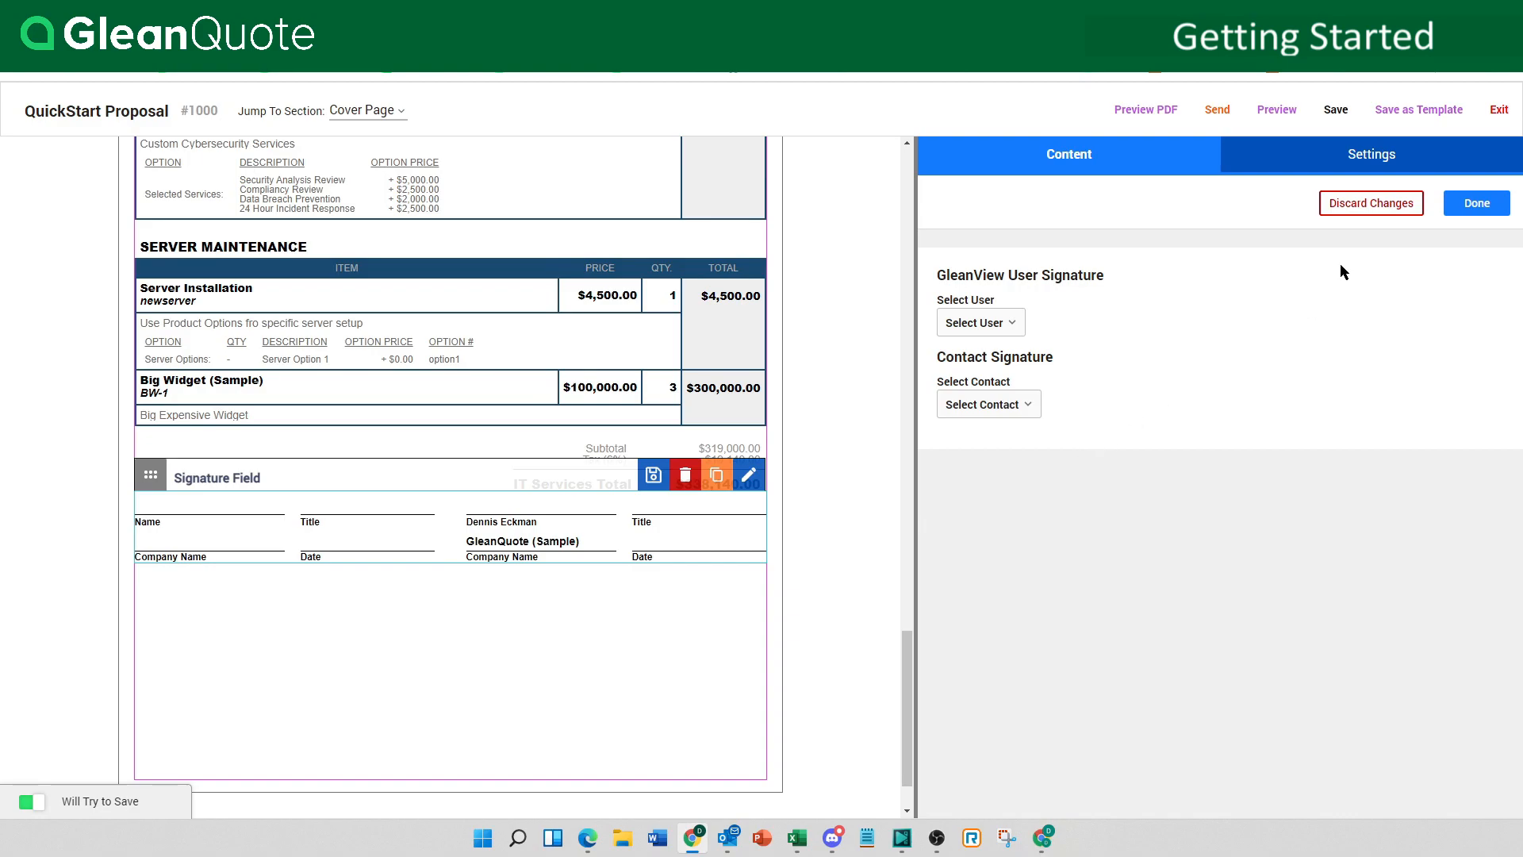
left_click(1472, 204)
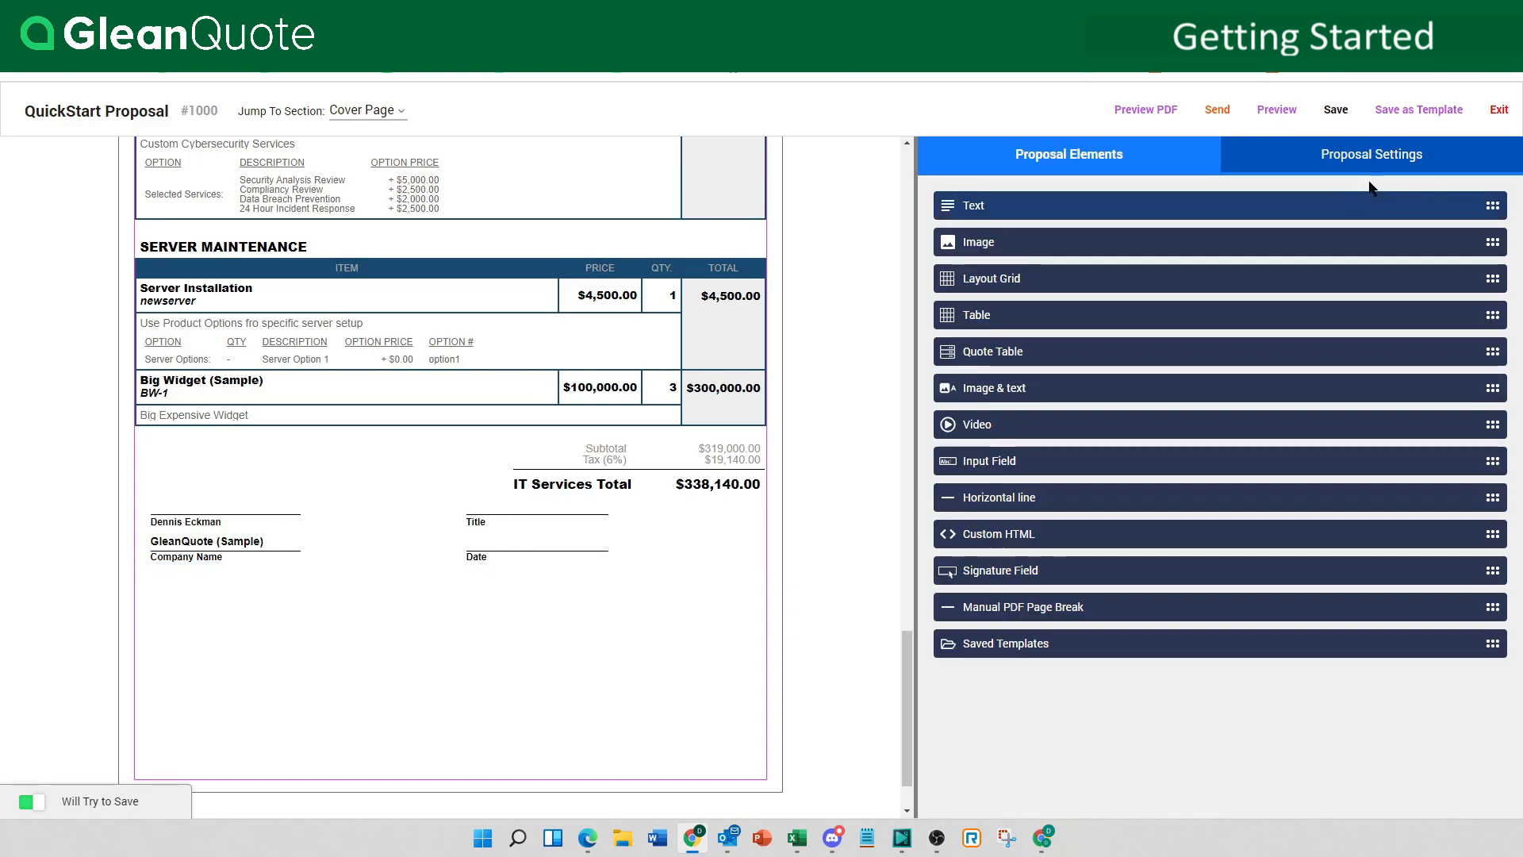
Send the proposal with the message "Here's the quote", expiration after 20 days and reminders enabled every 3 days.
left_click(1218, 111)
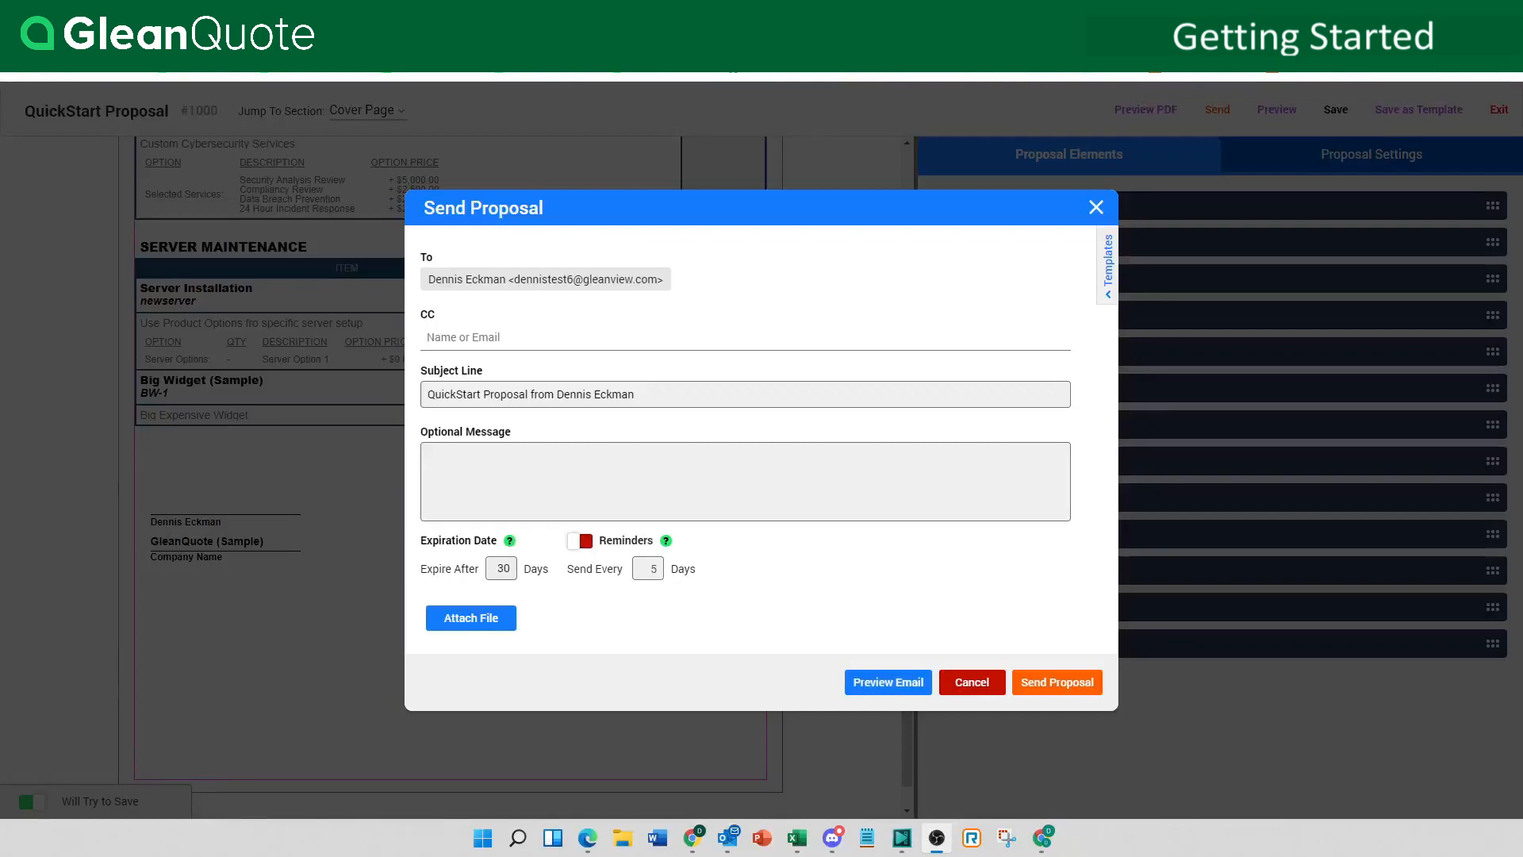
left_click(589, 461)
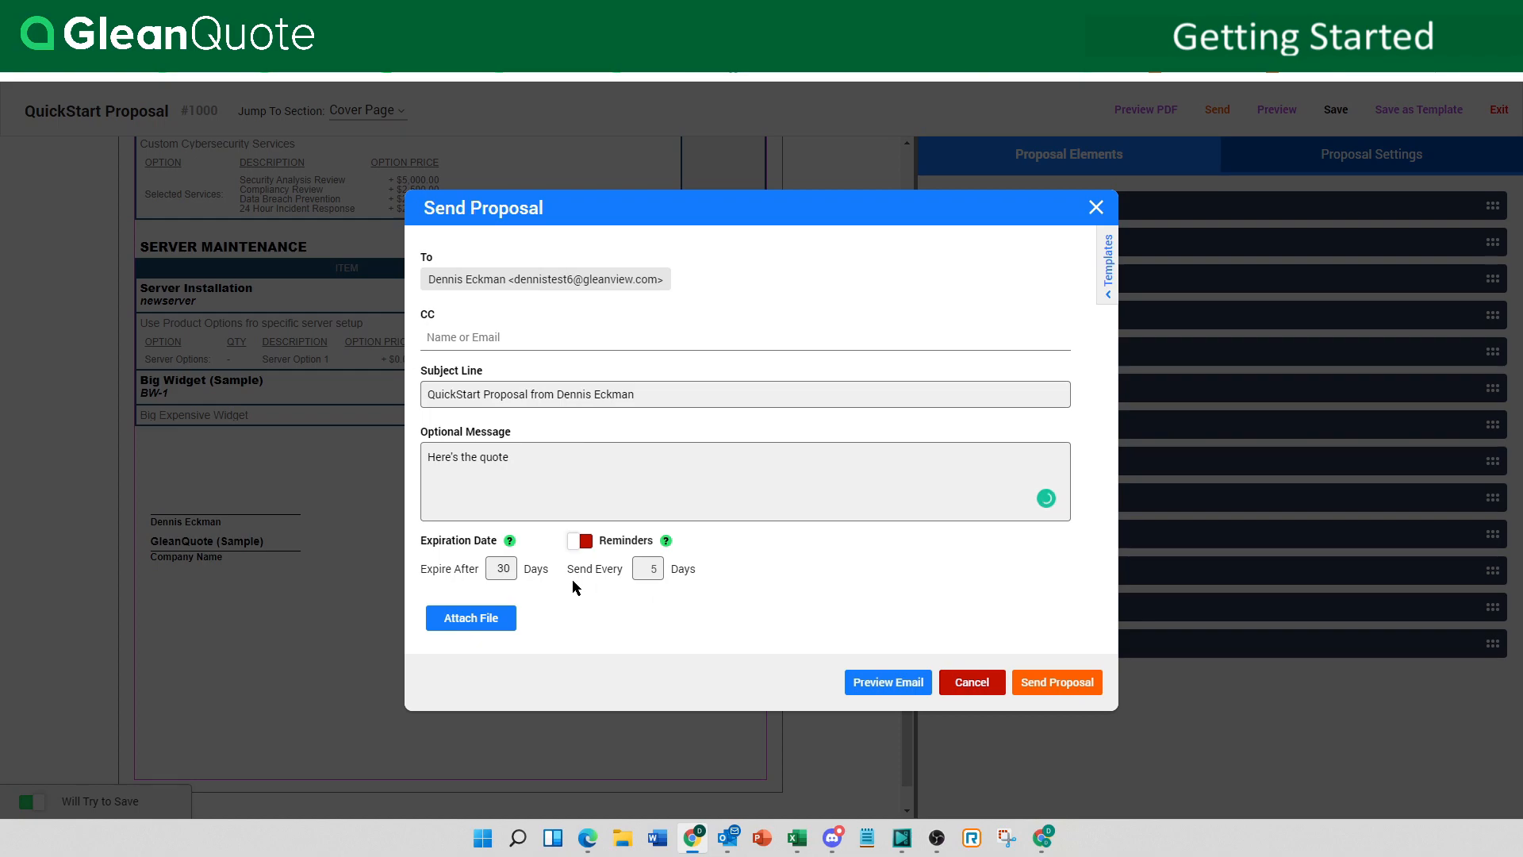
double_click(504, 569)
type("2")
left_click(580, 544)
left_click_drag(640, 568, 681, 574)
type("3")
mouse_move(662, 542)
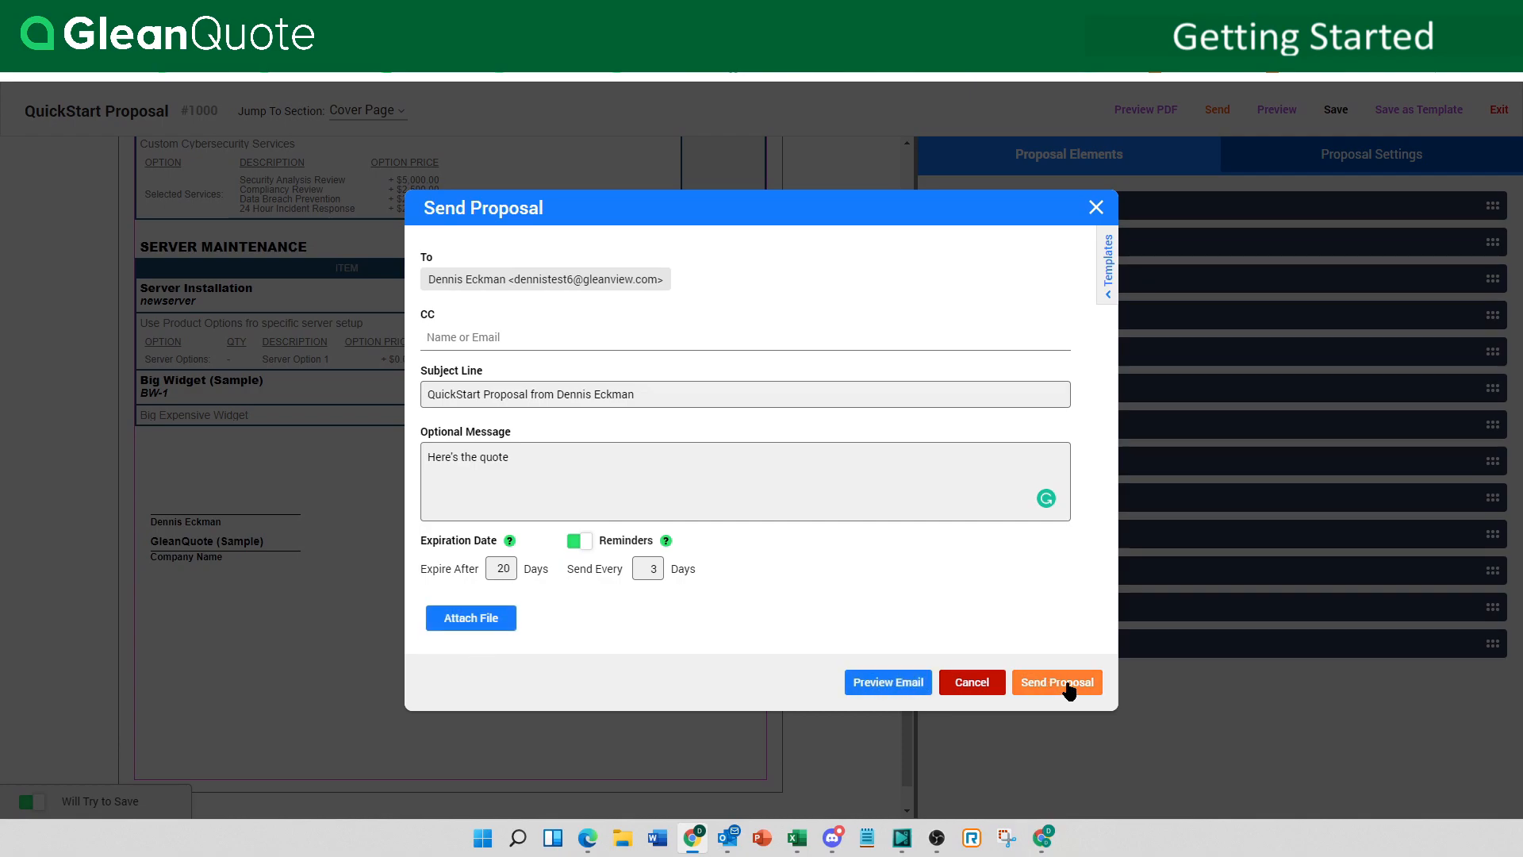
left_click(925, 688)
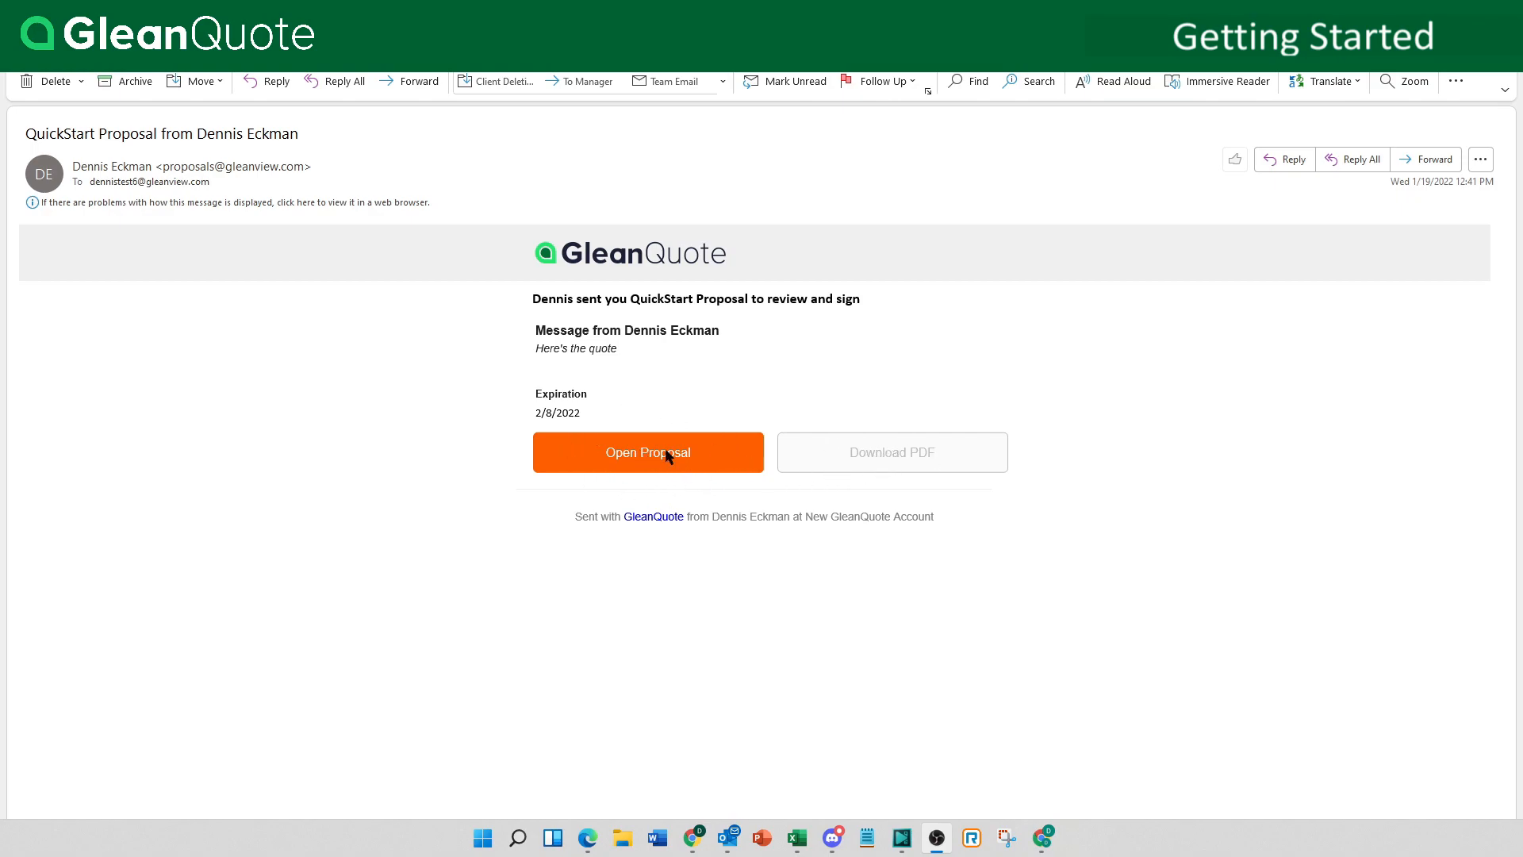
Open the received proposal from its email, dismiss the e-mail verification notice and go through the pages to the signature field.
left_click(639, 467)
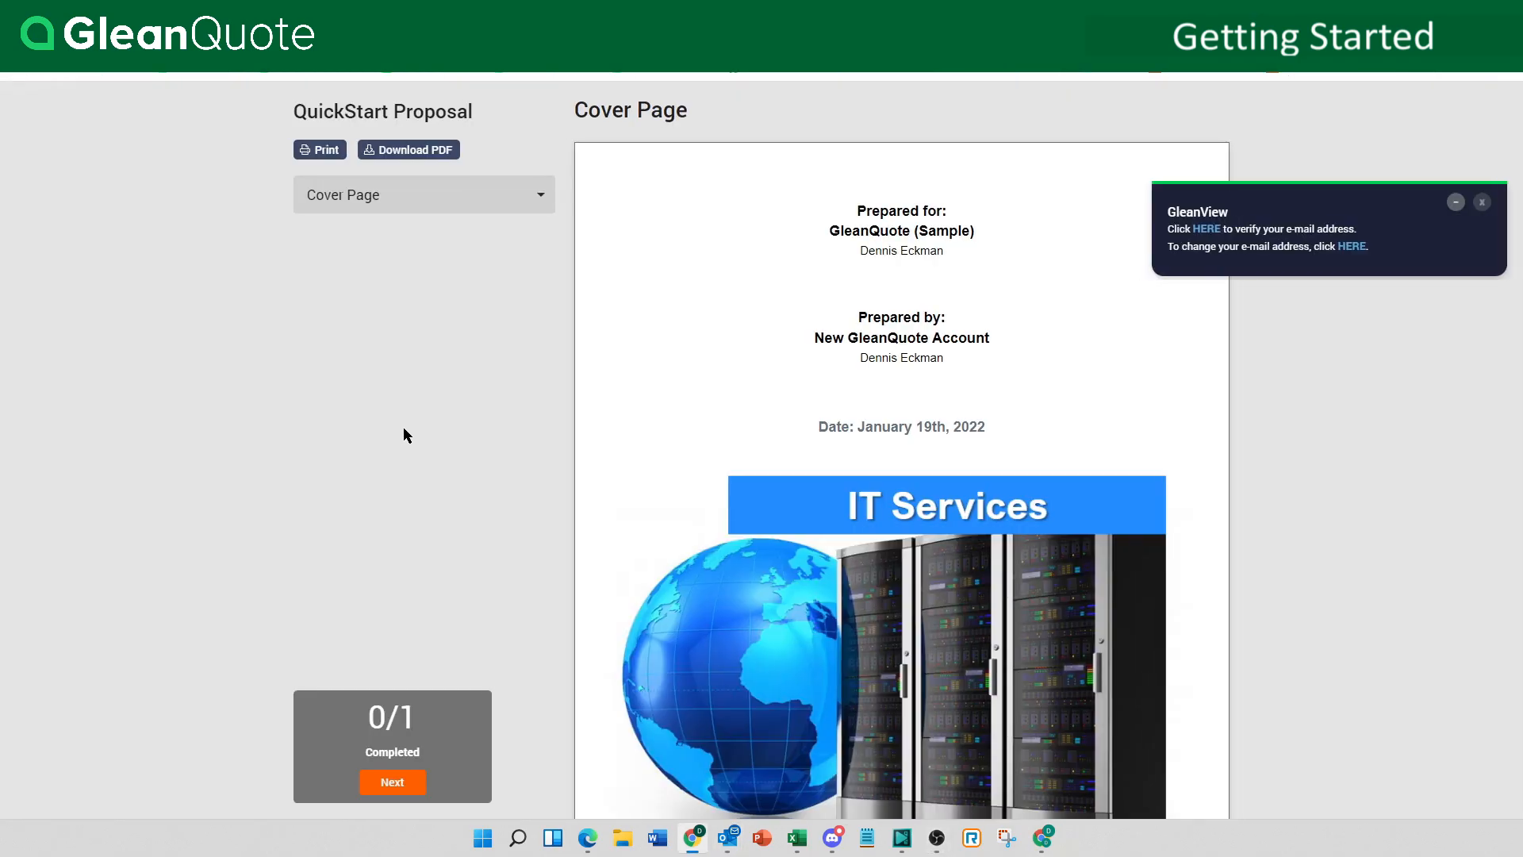
left_click(1481, 203)
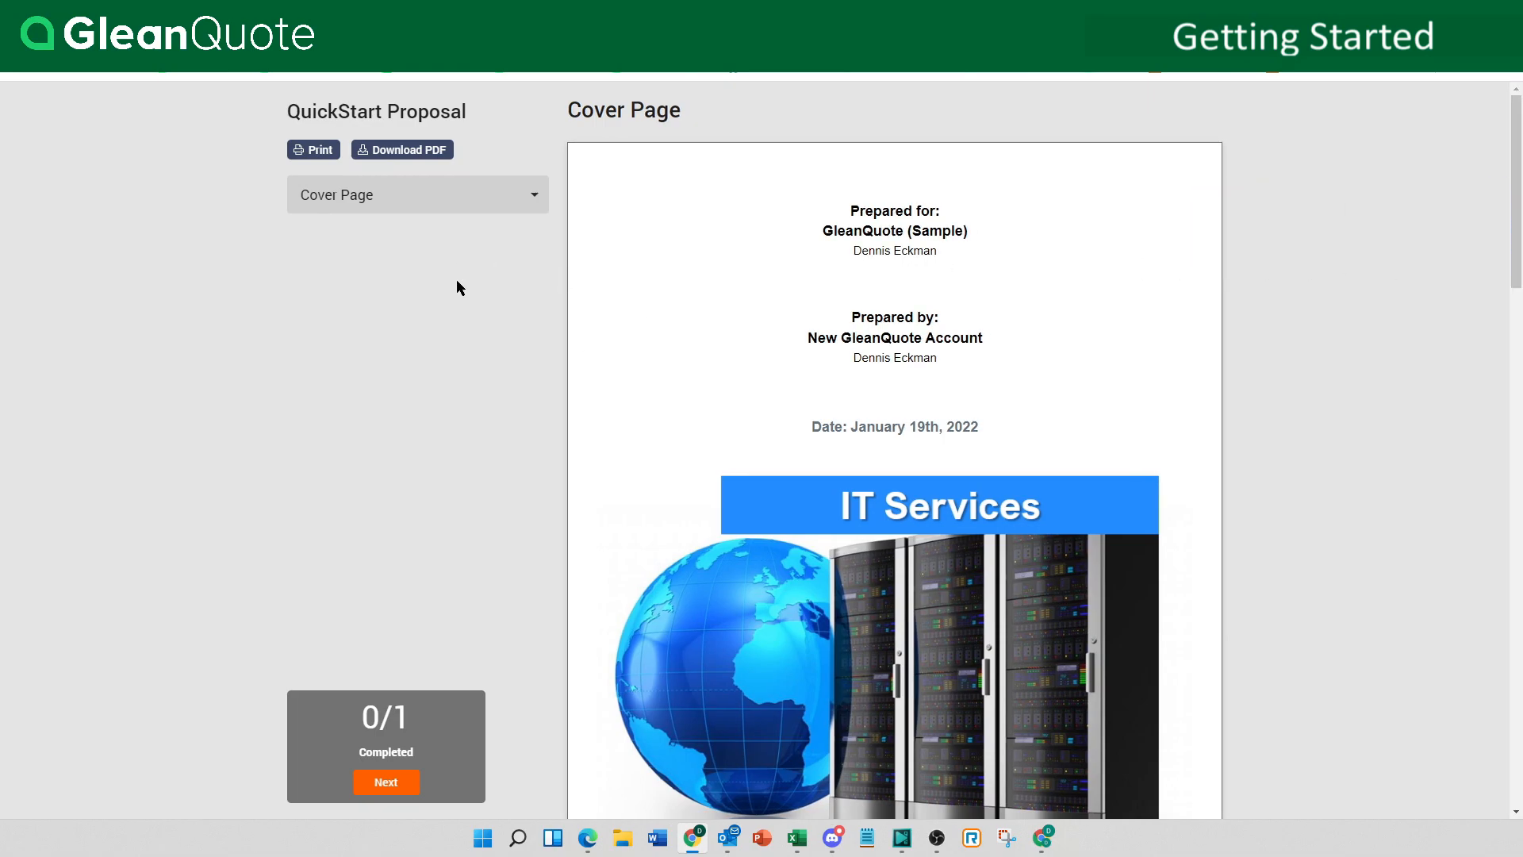
scroll(456, 284, "down", 9)
scroll(513, 372, "down", 1)
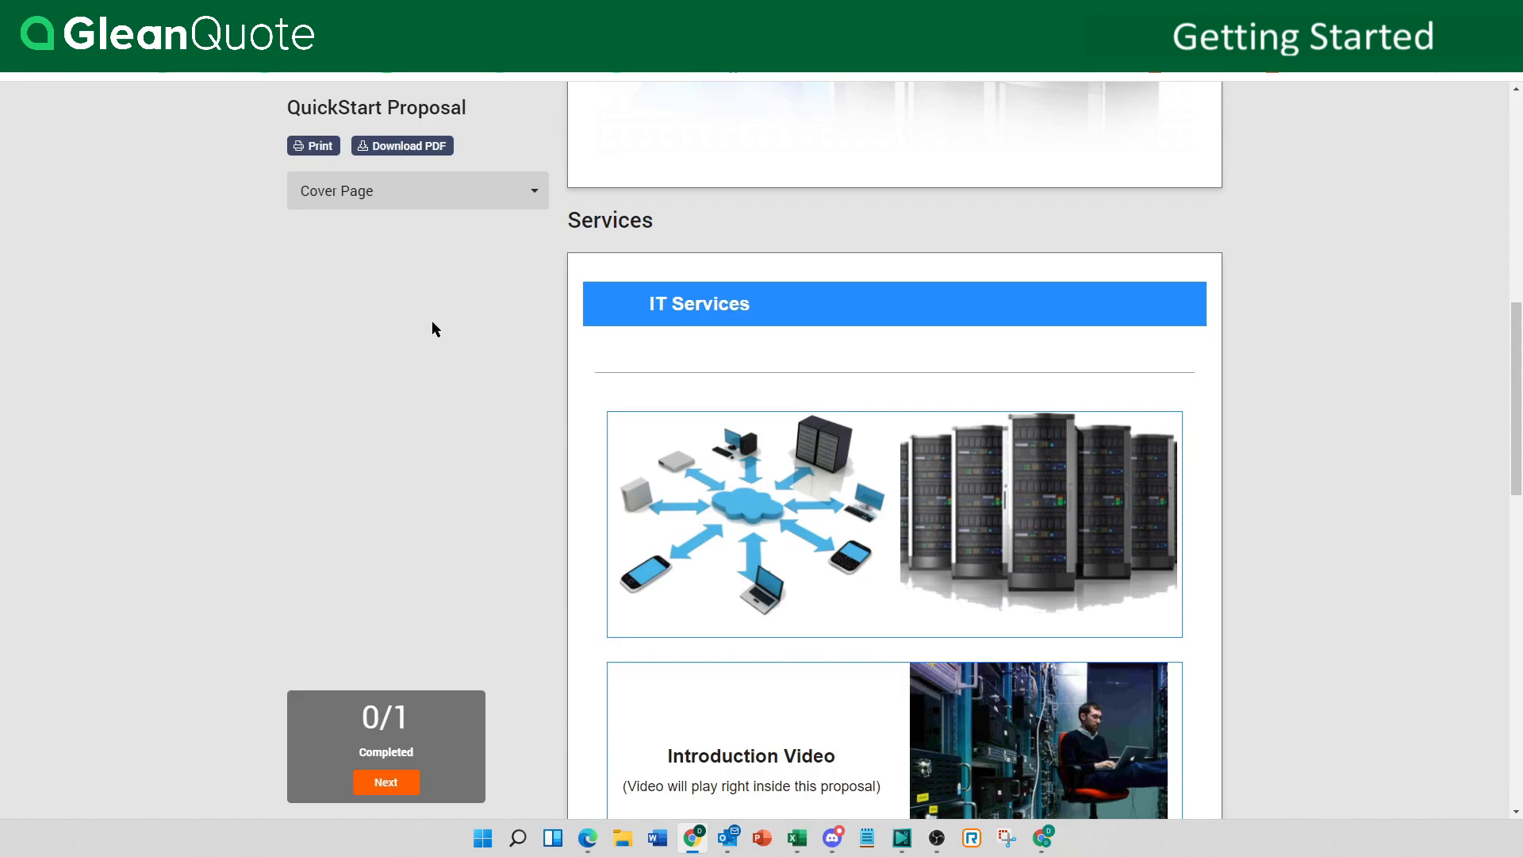
scroll(435, 341, "down", 3)
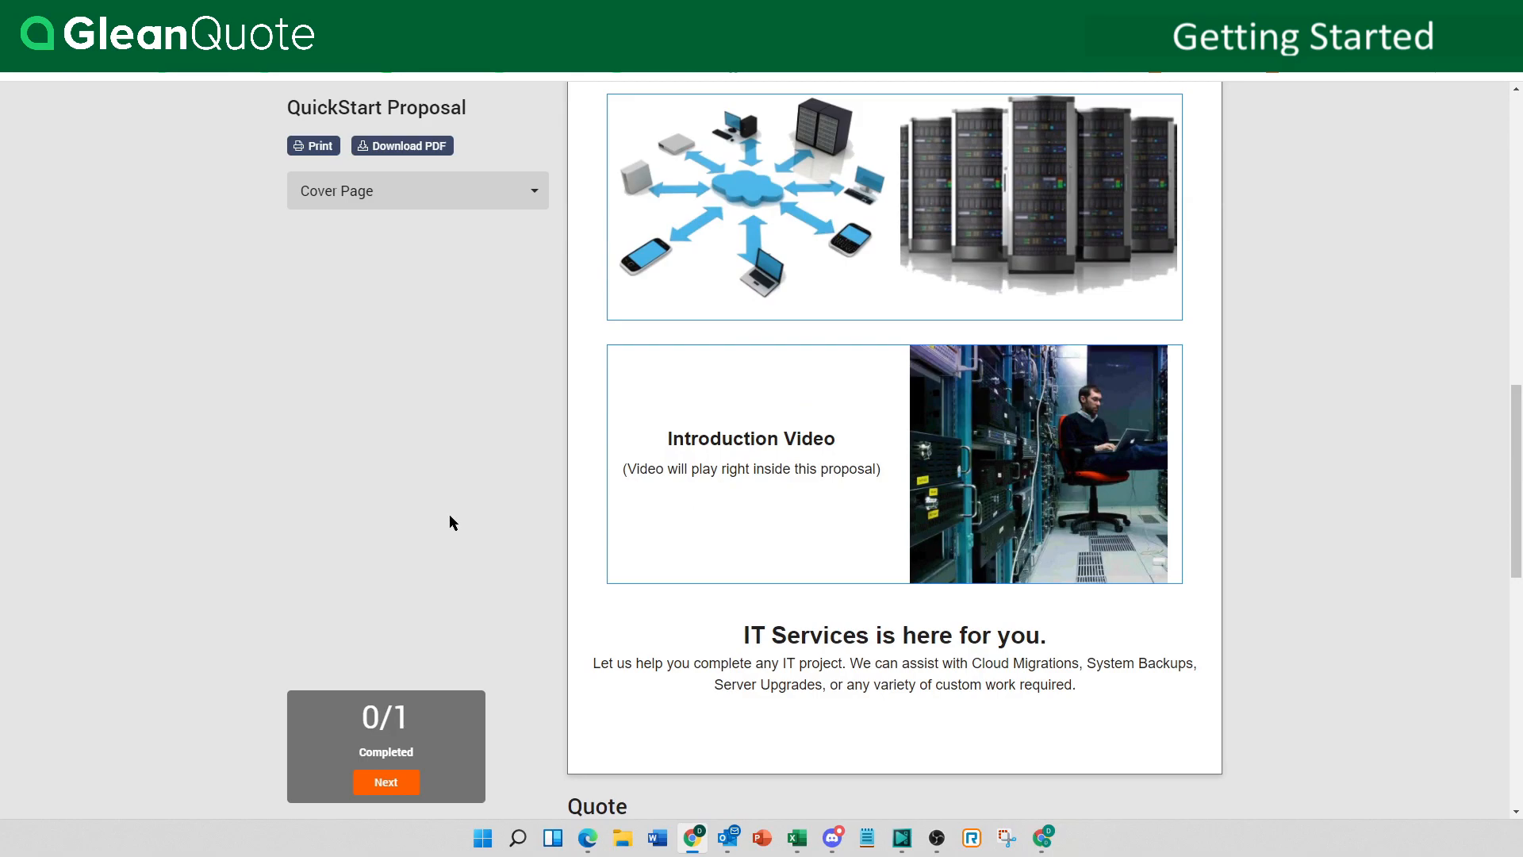
left_click(387, 783)
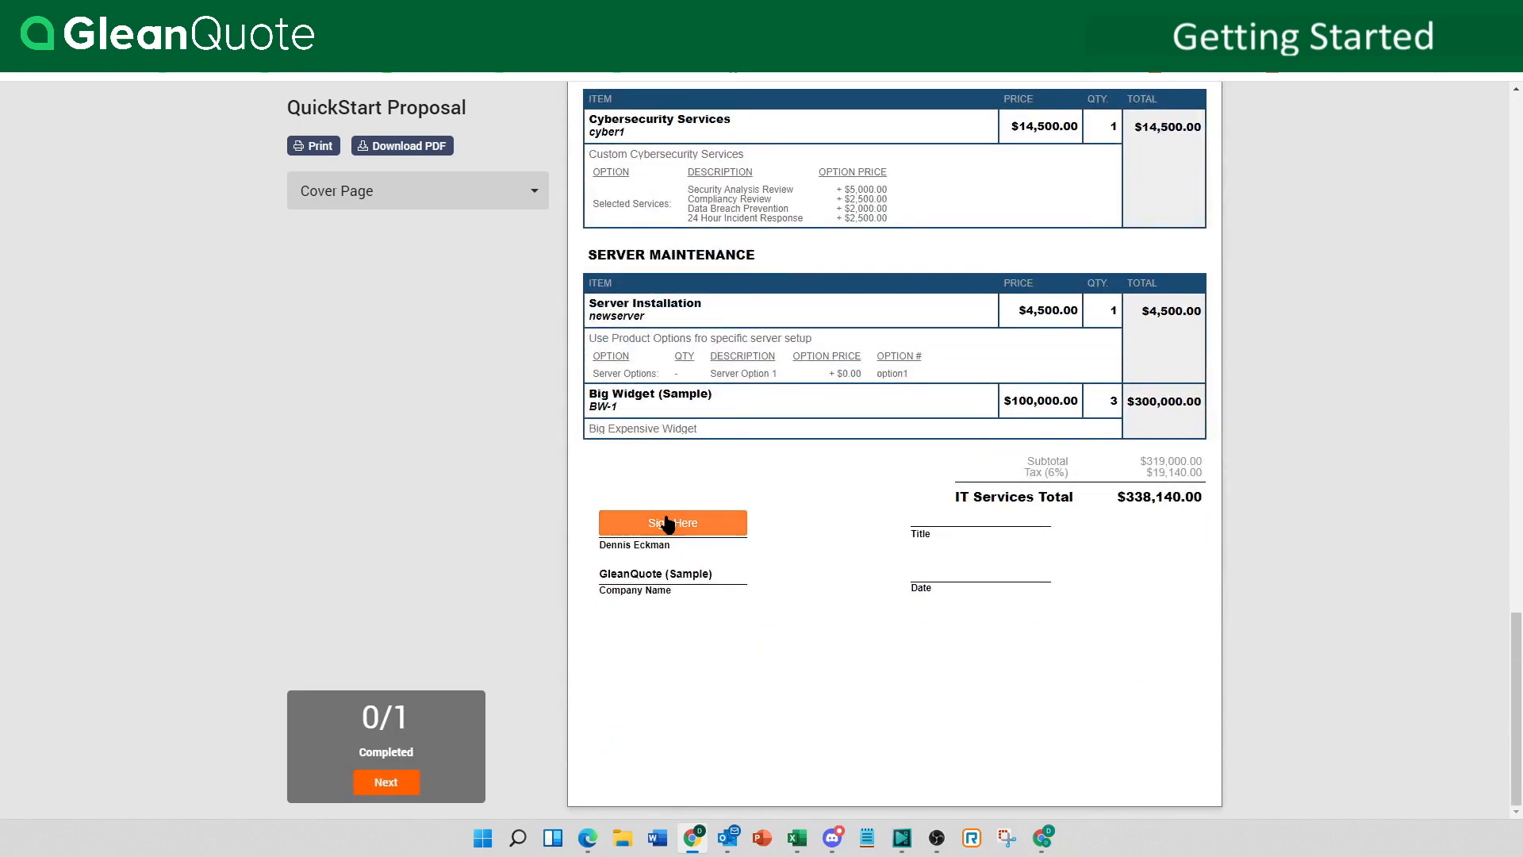
Sign the signature field below the quote with the signer's suggested full name, then finish and submit the proposal.
left_click(670, 525)
left_click(492, 389)
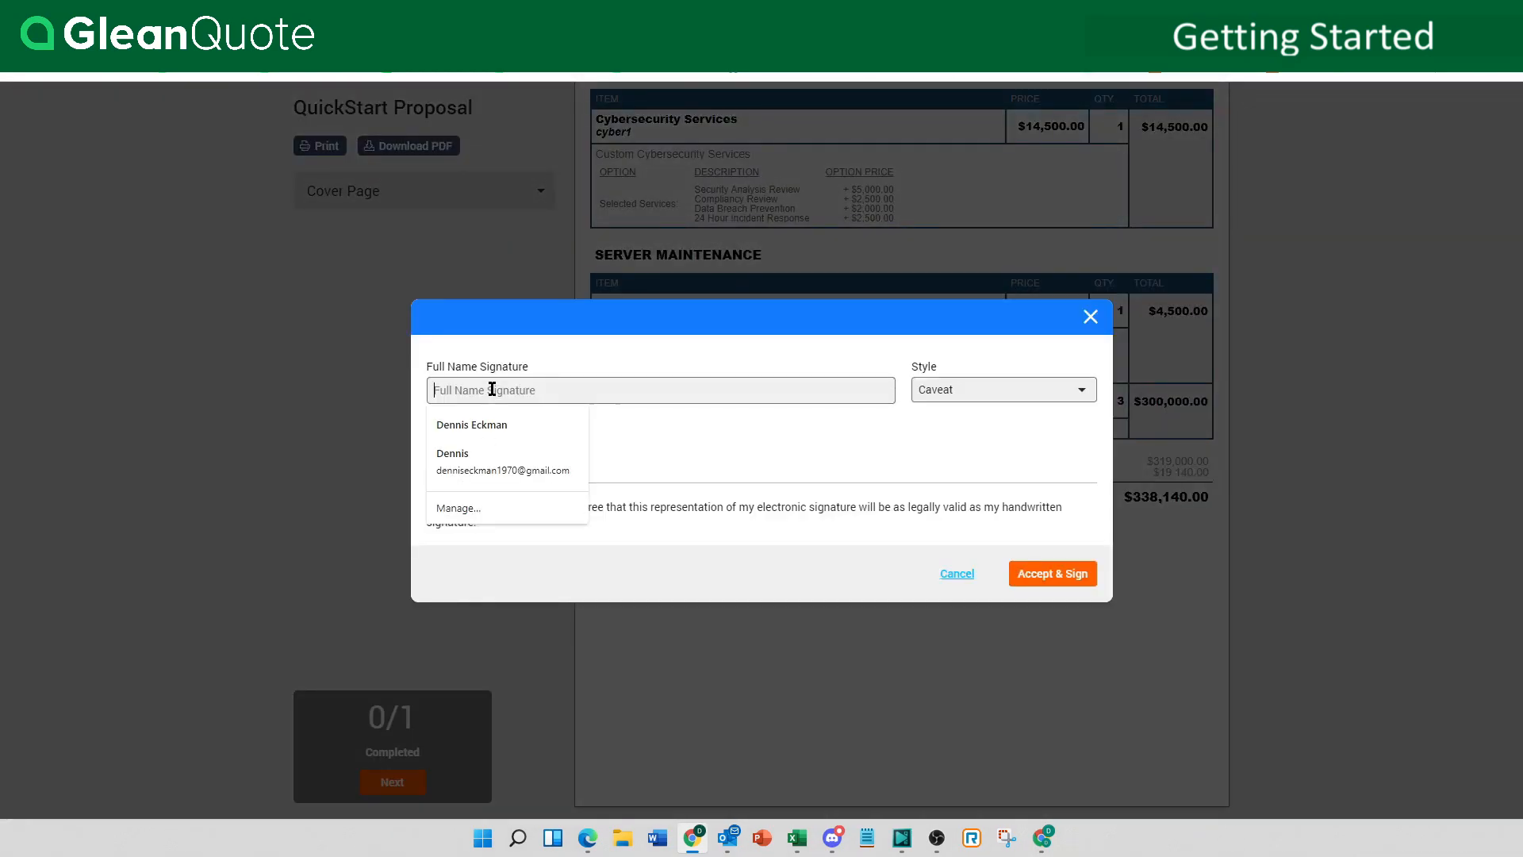
left_click(499, 427)
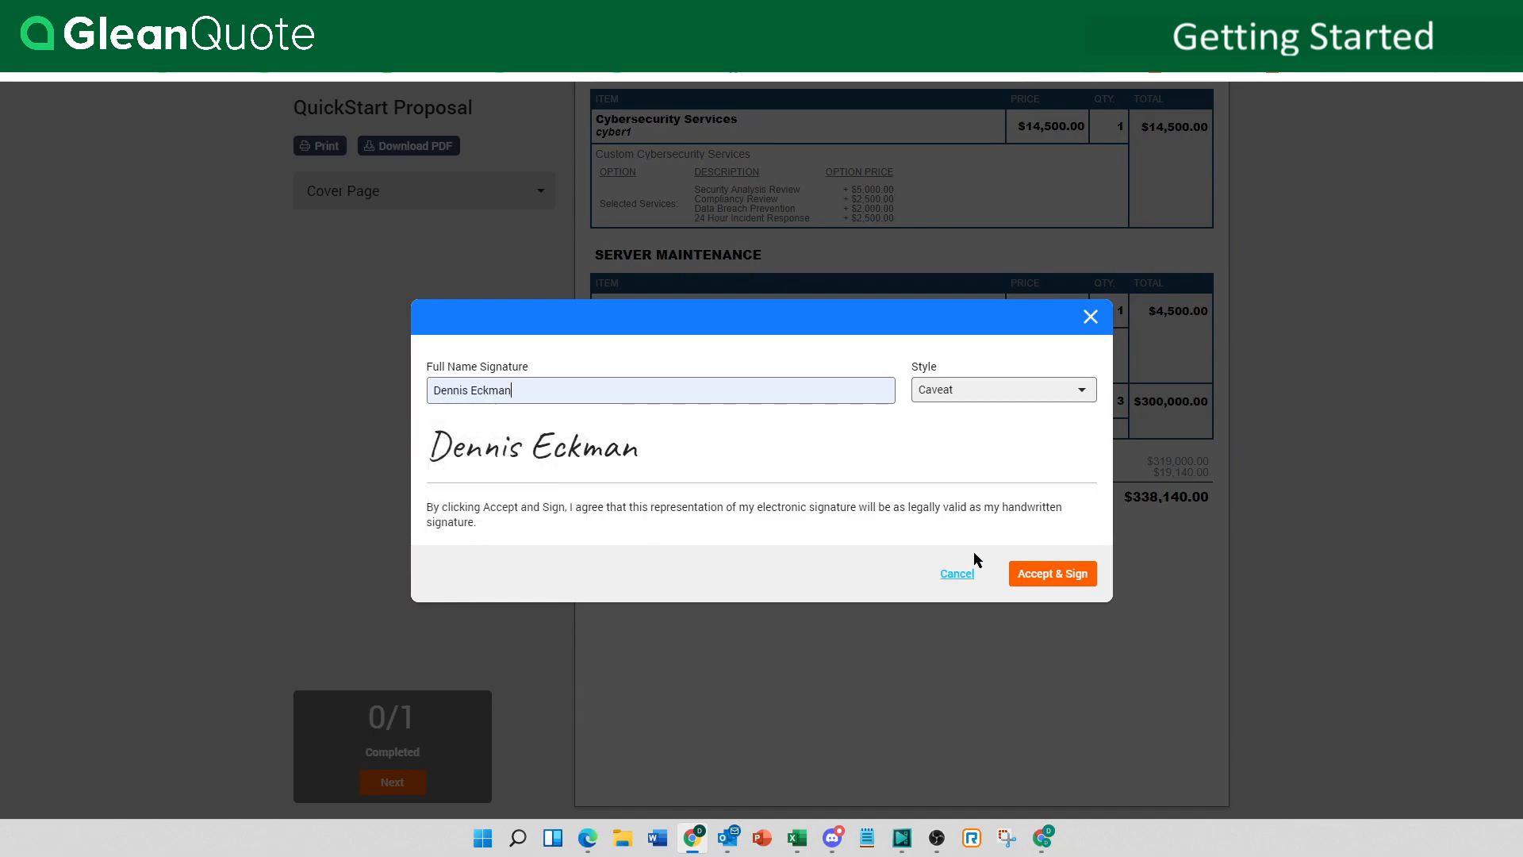
left_click(1033, 574)
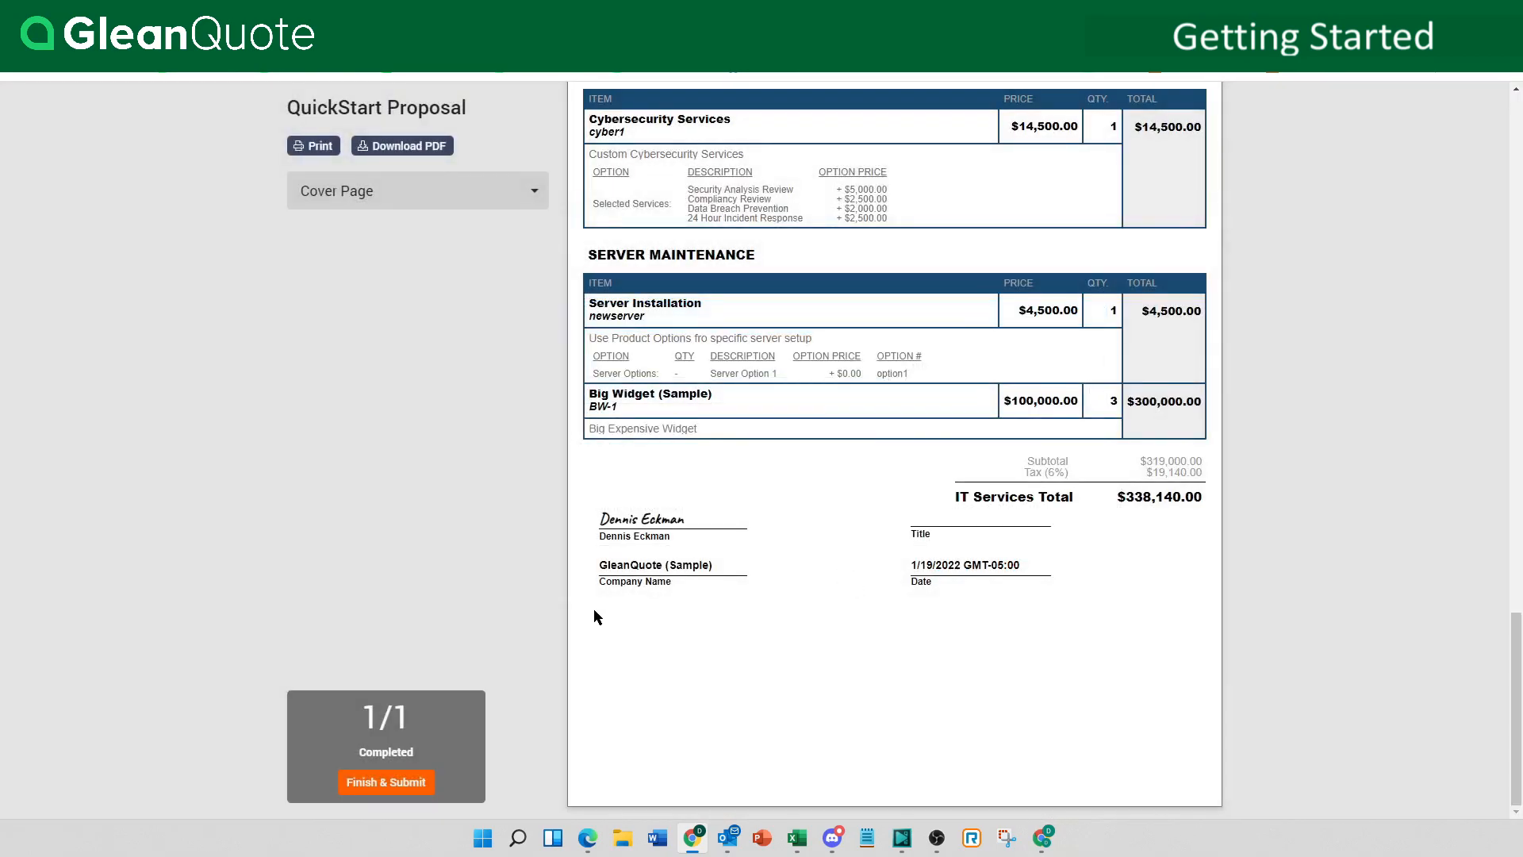
left_click(398, 784)
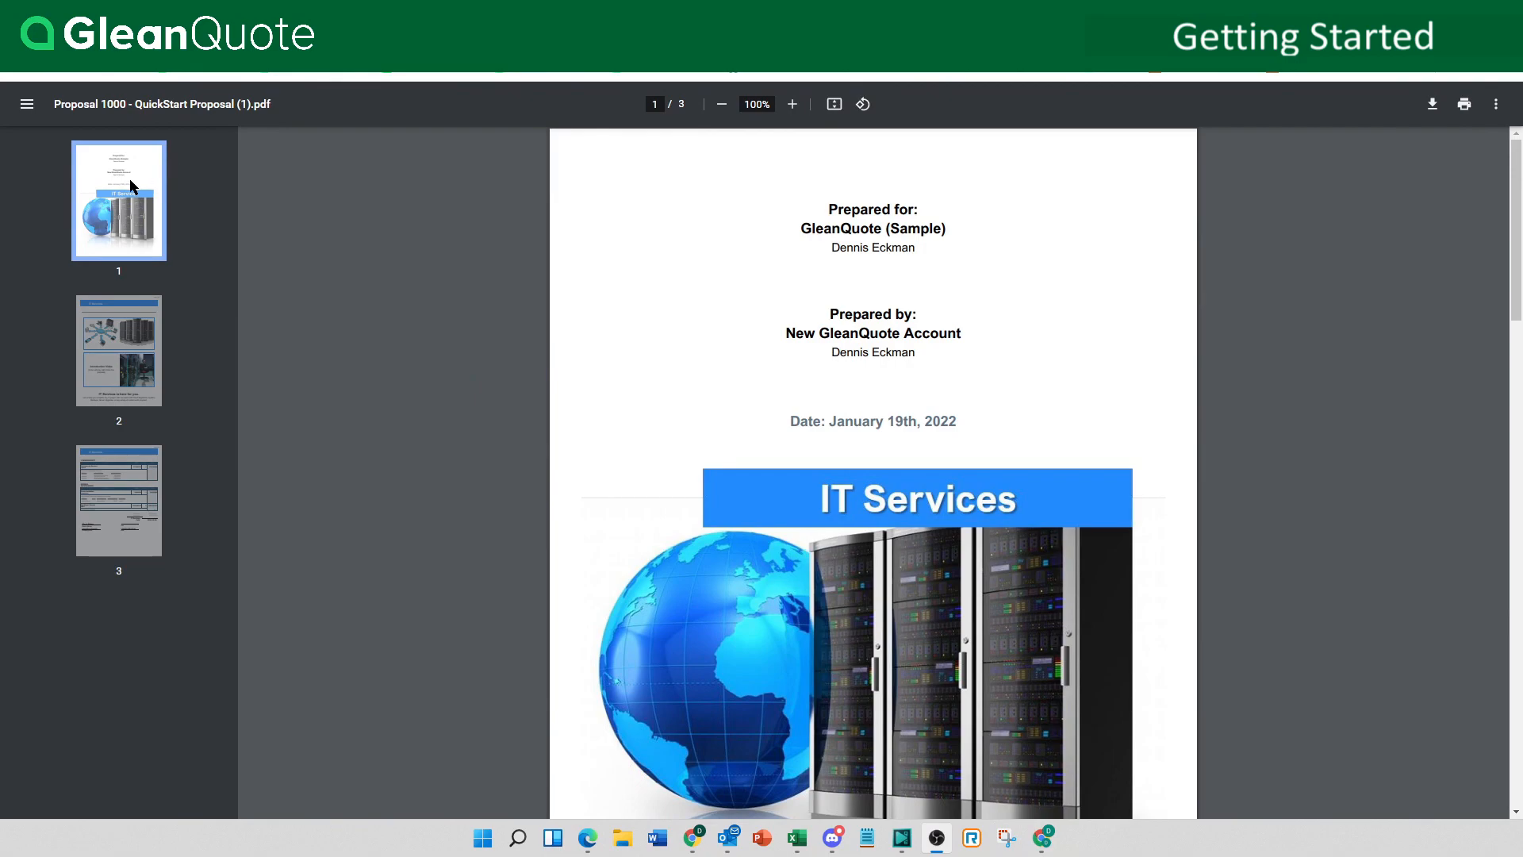
Go through the signed proposal PDF to page 3 and review its quote table and signature block.
left_click(144, 405)
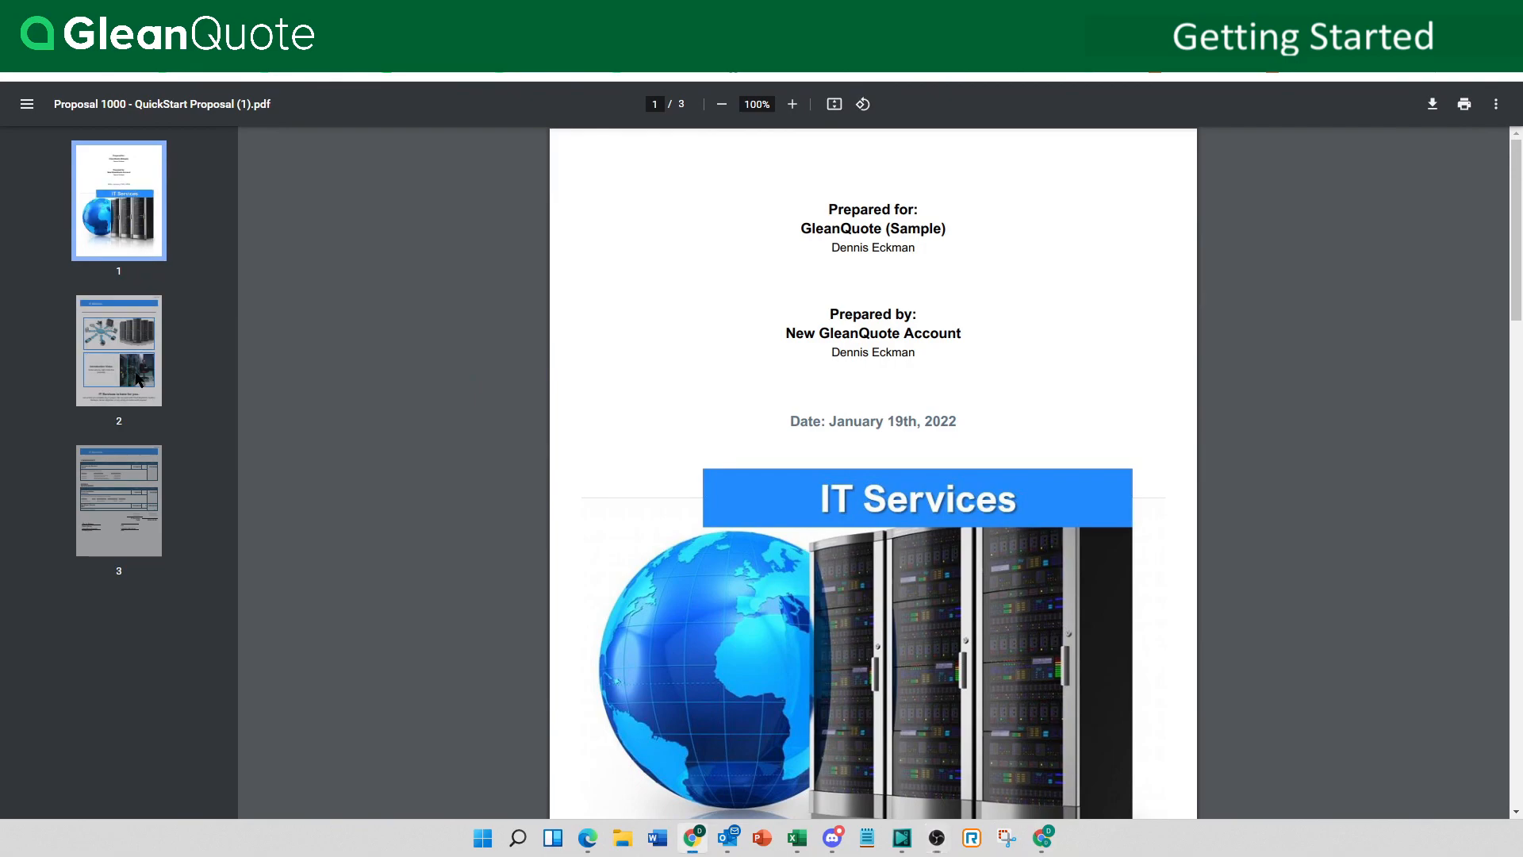
left_click(159, 500)
scroll(484, 468, "down", 2)
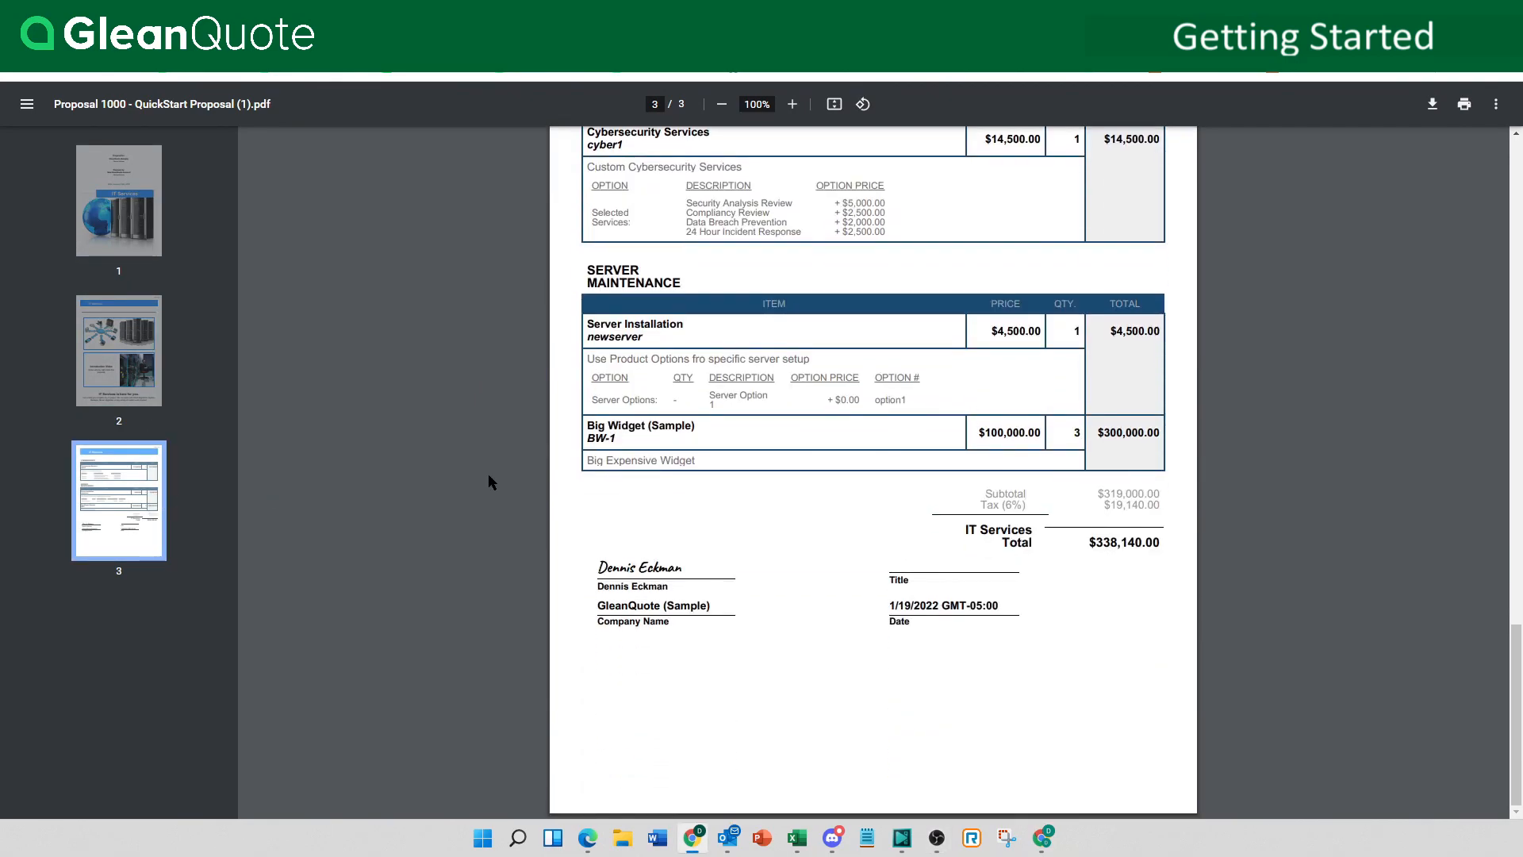
scroll(489, 475, "up", 1)
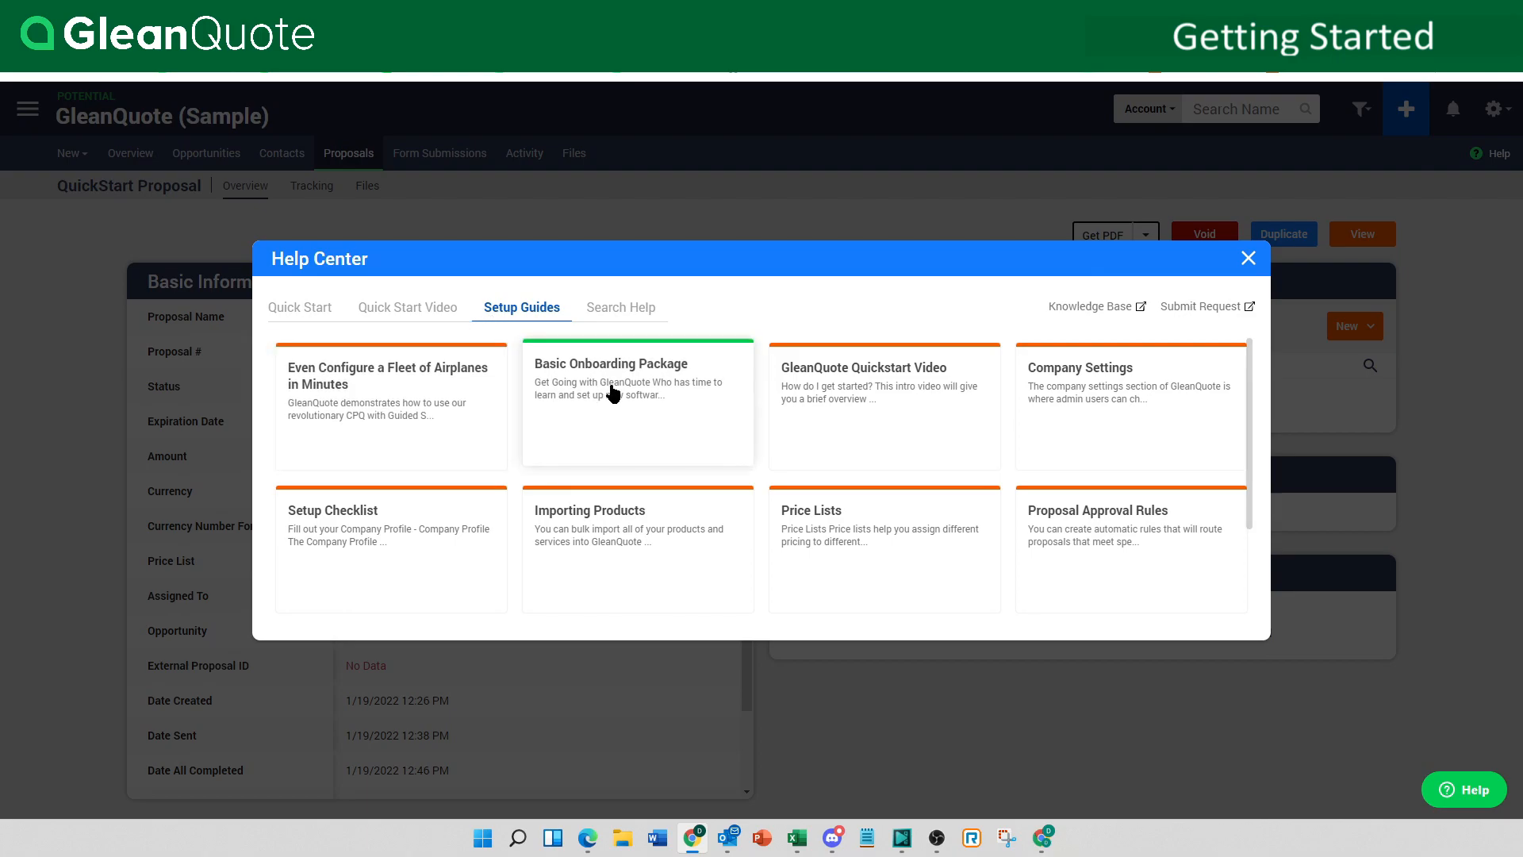
Look through the available setup guides in the Help Center and close it.
scroll(1083, 432, "down", 3)
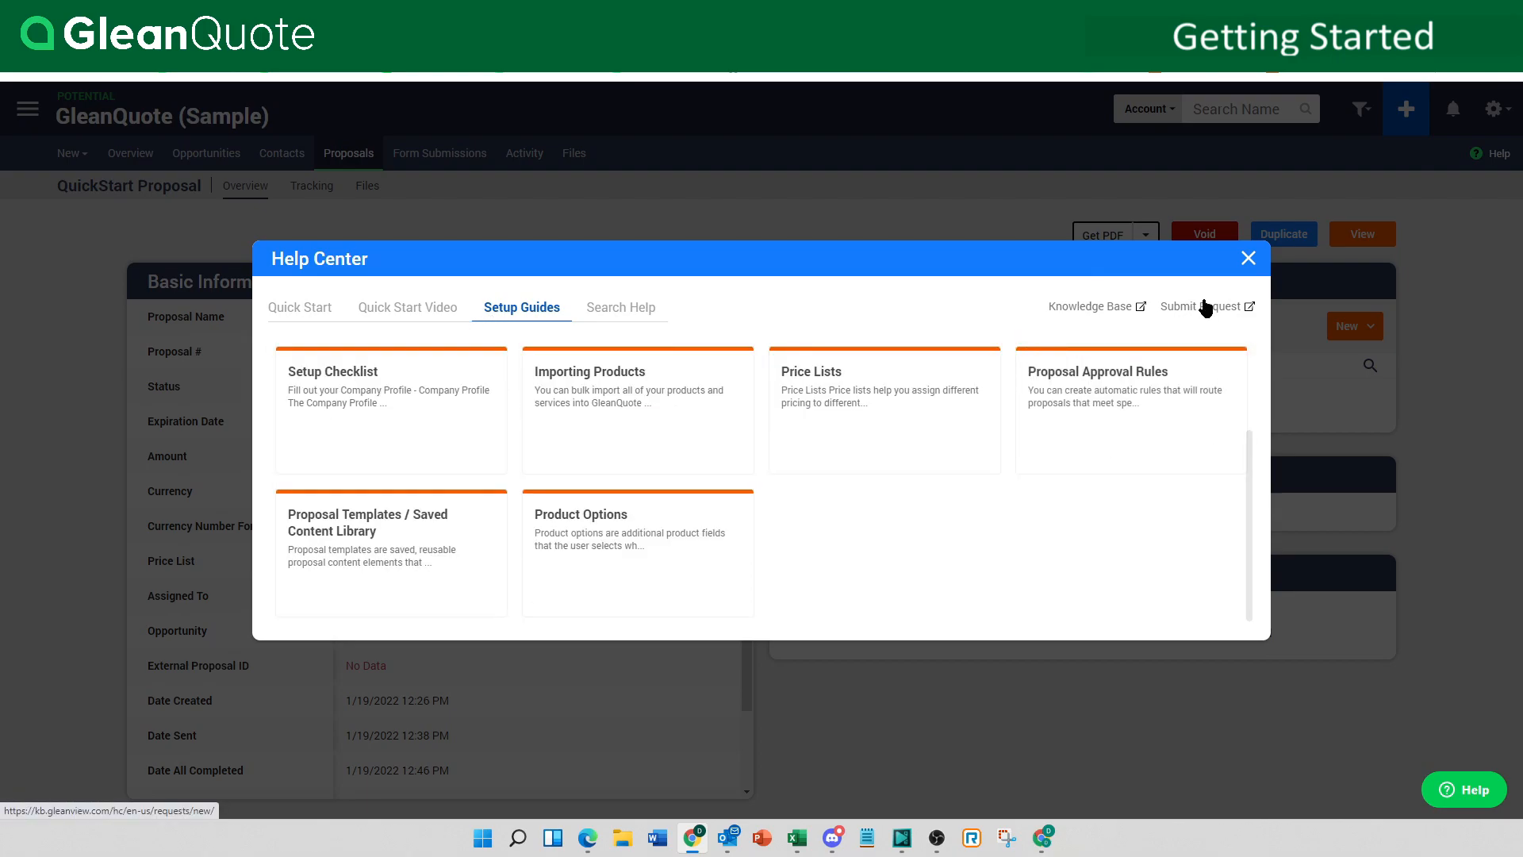
left_click(76, 483)
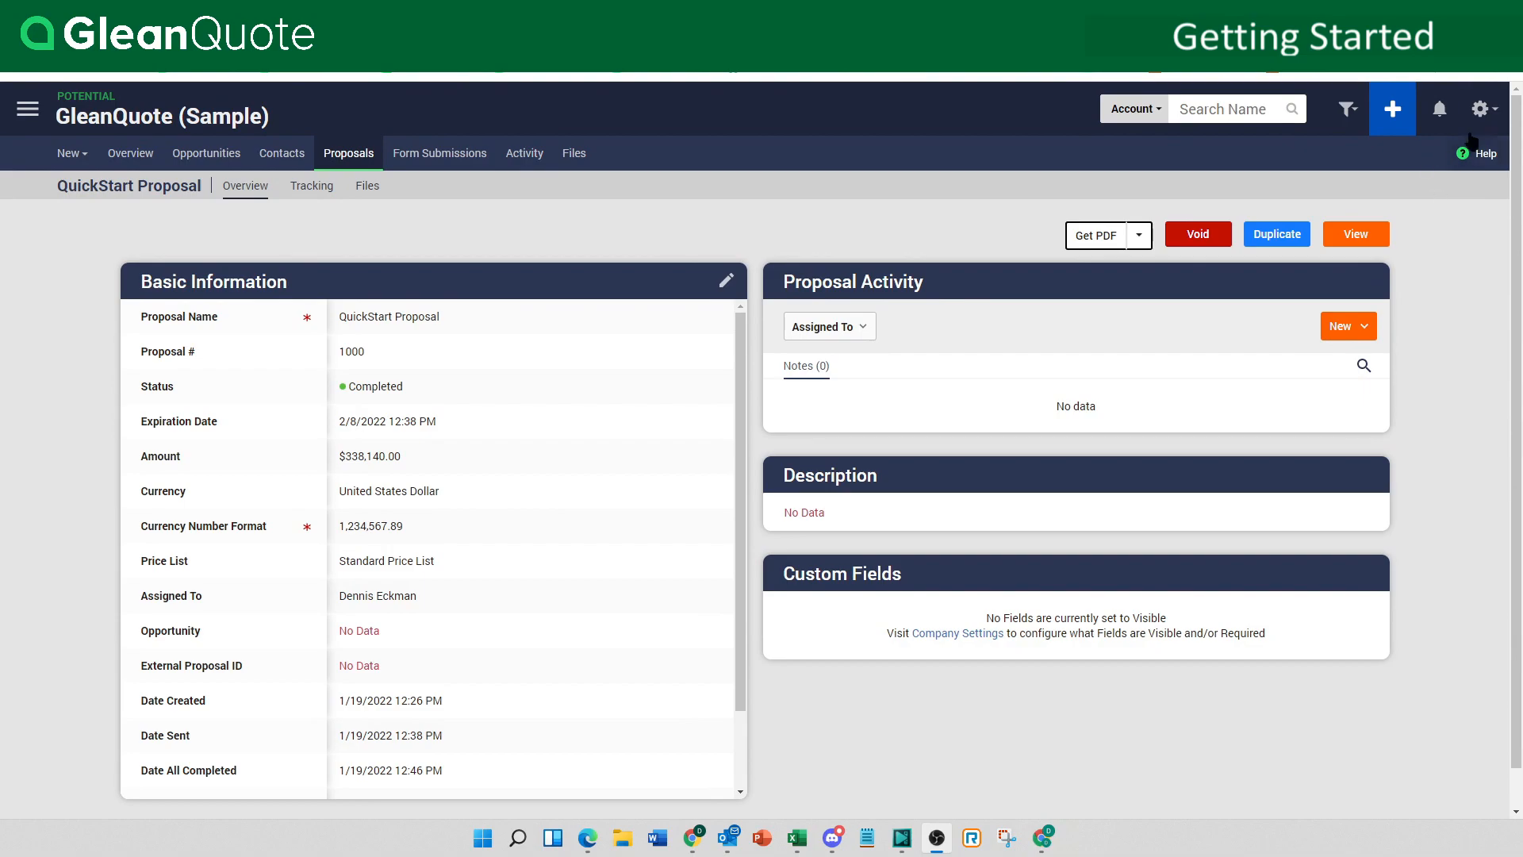
Open the account's plan change and try GleanQuote Pro and GleanQuote Plus as the new plan.
left_click(1496, 118)
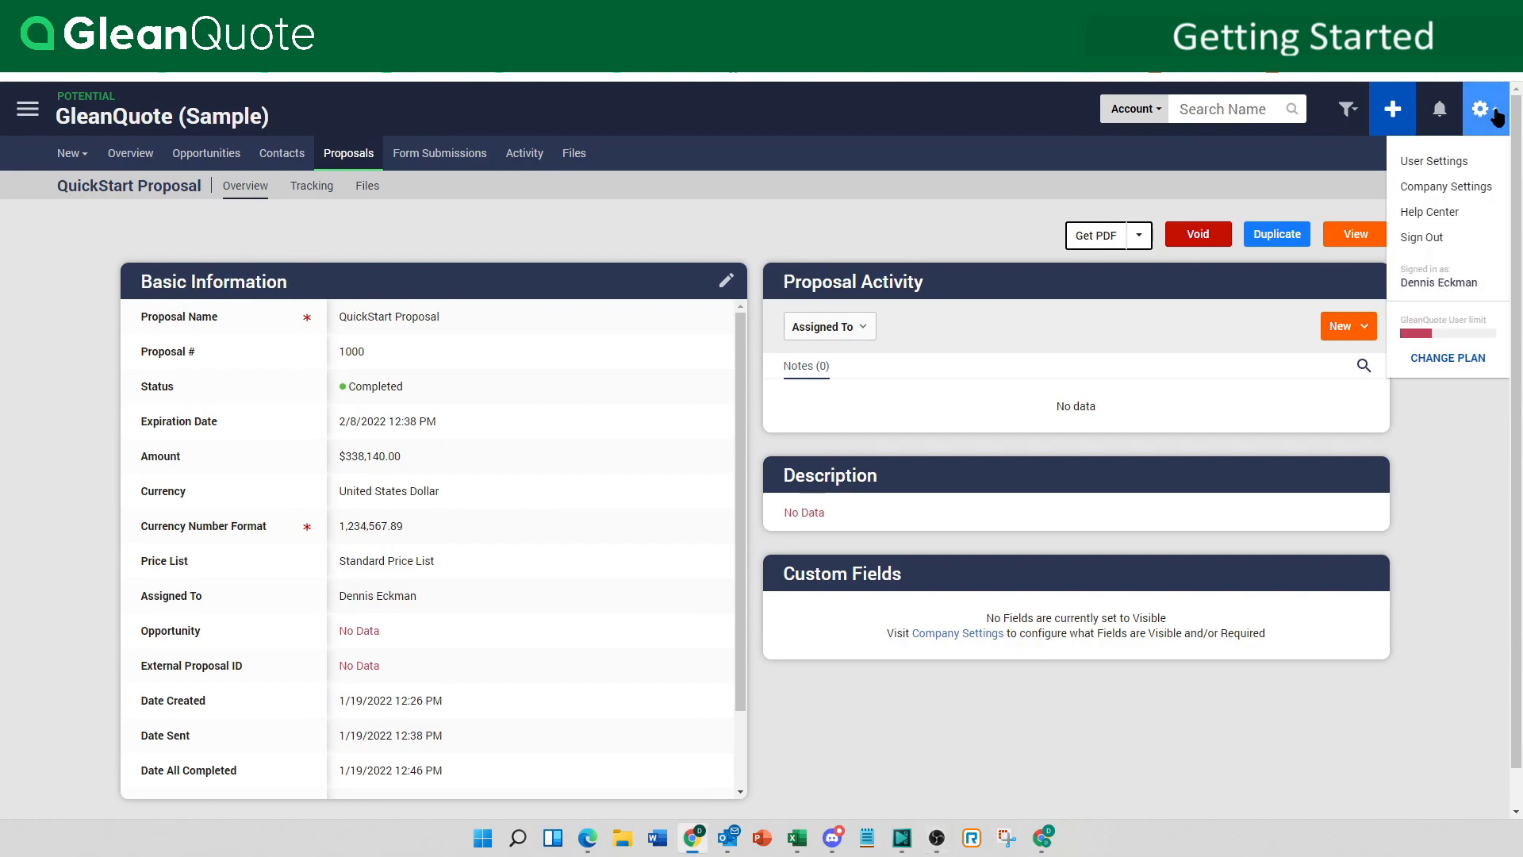
left_click(1446, 359)
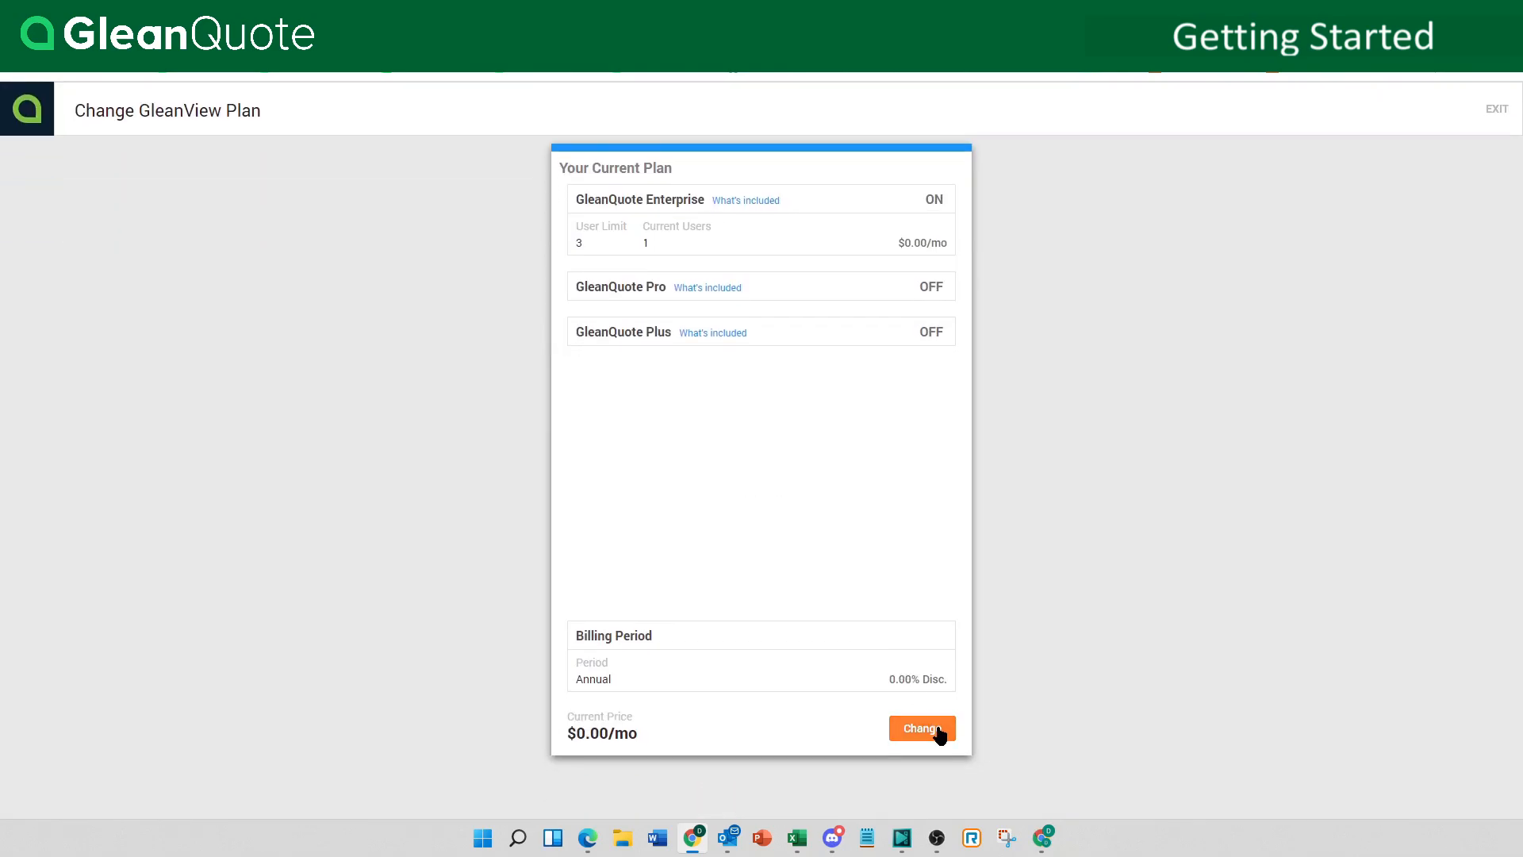
left_click(923, 728)
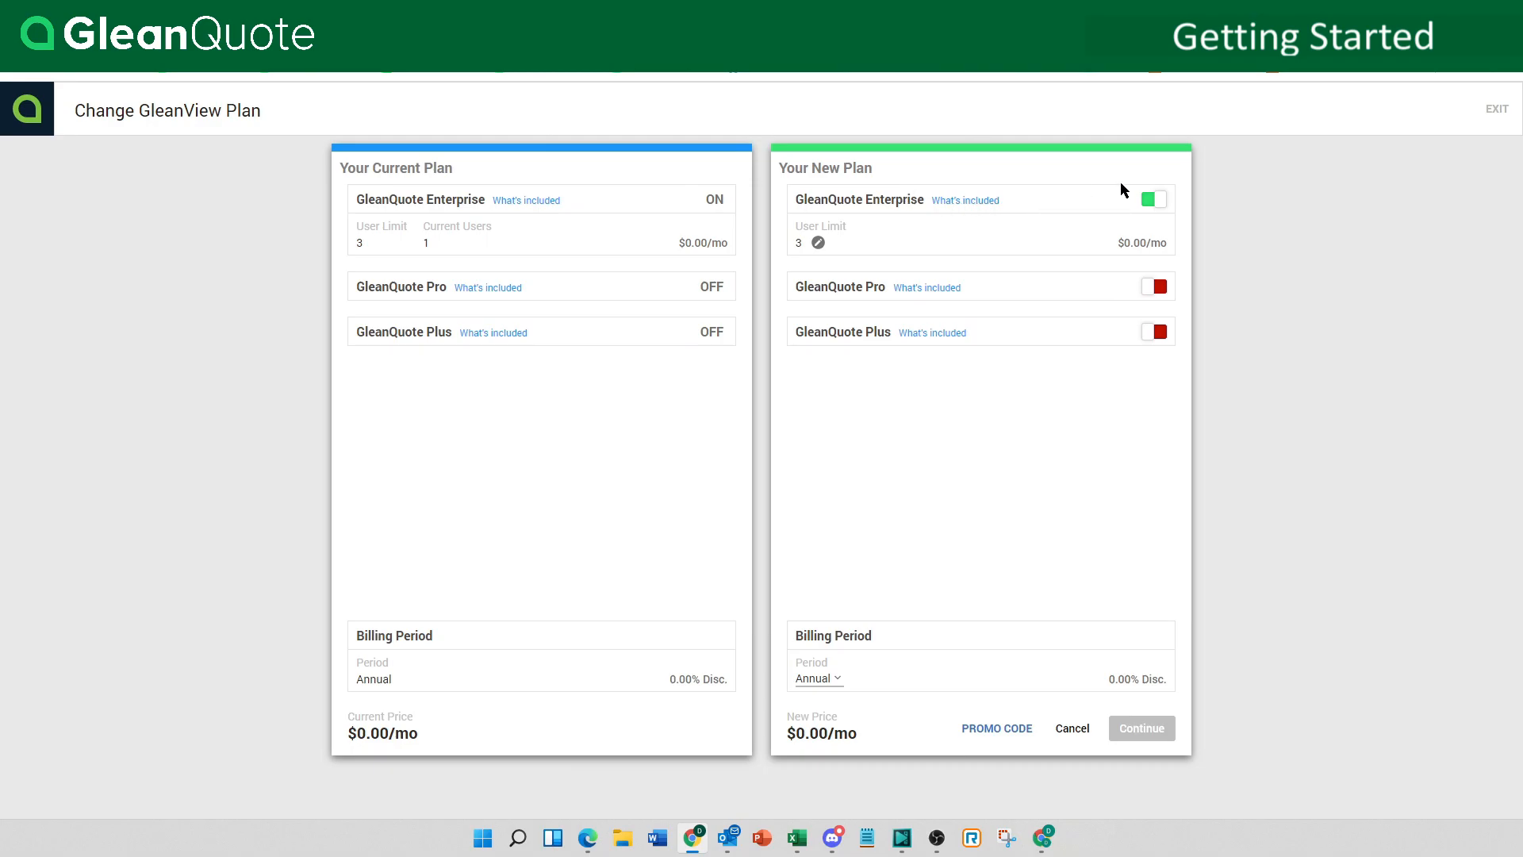
left_click(1153, 289)
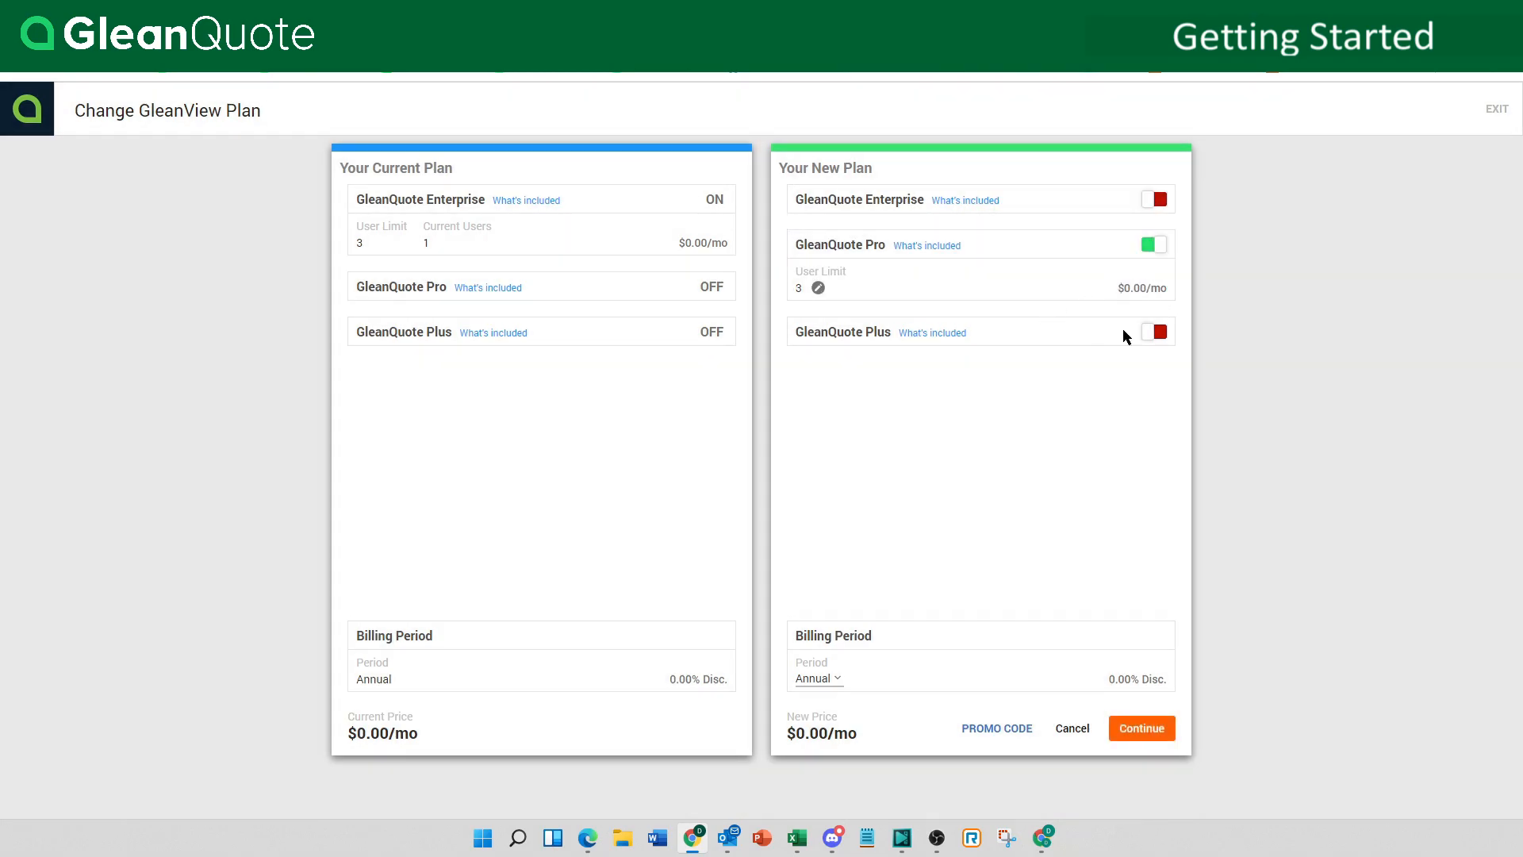
left_click(1155, 333)
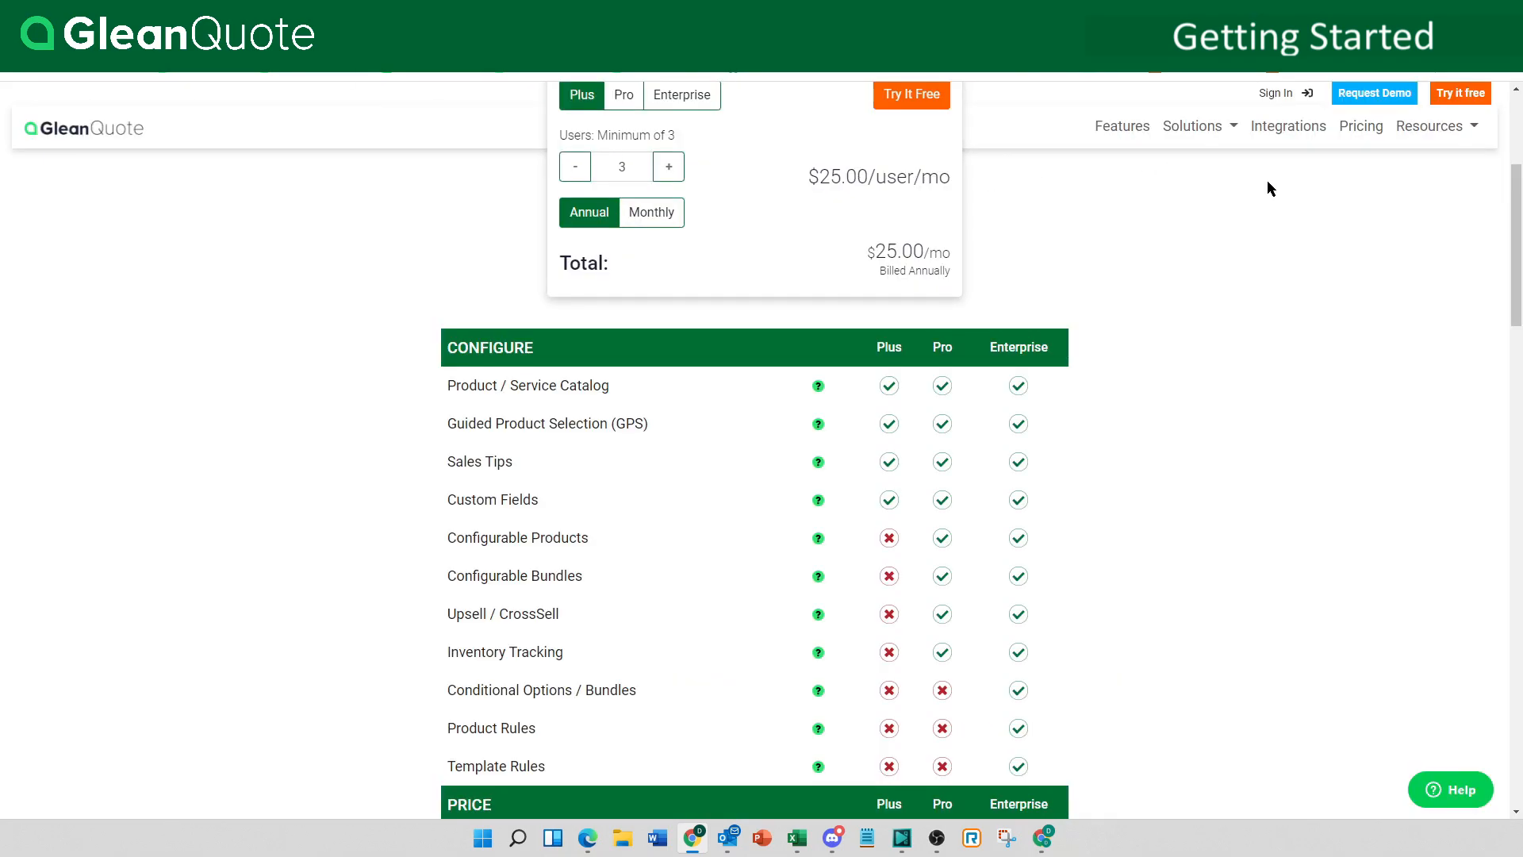
Examine the Configure feature comparison on the pricing page, reading the explanations of Product / Service Catalog and Custom Fields.
scroll(1273, 181, "up", 3)
scroll(1273, 181, "down", 3)
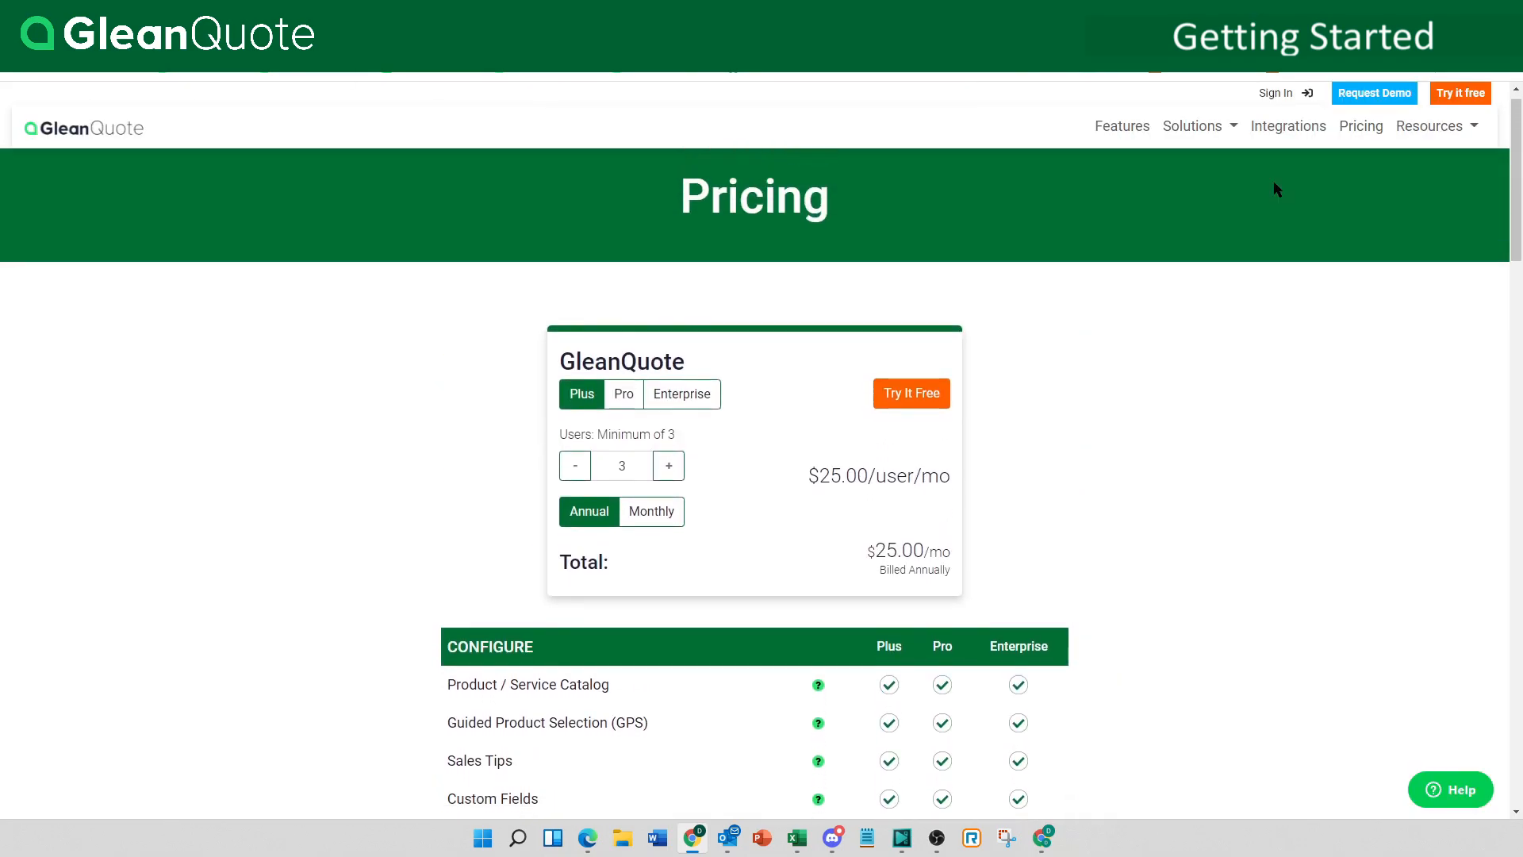
scroll(1275, 188, "down", 1)
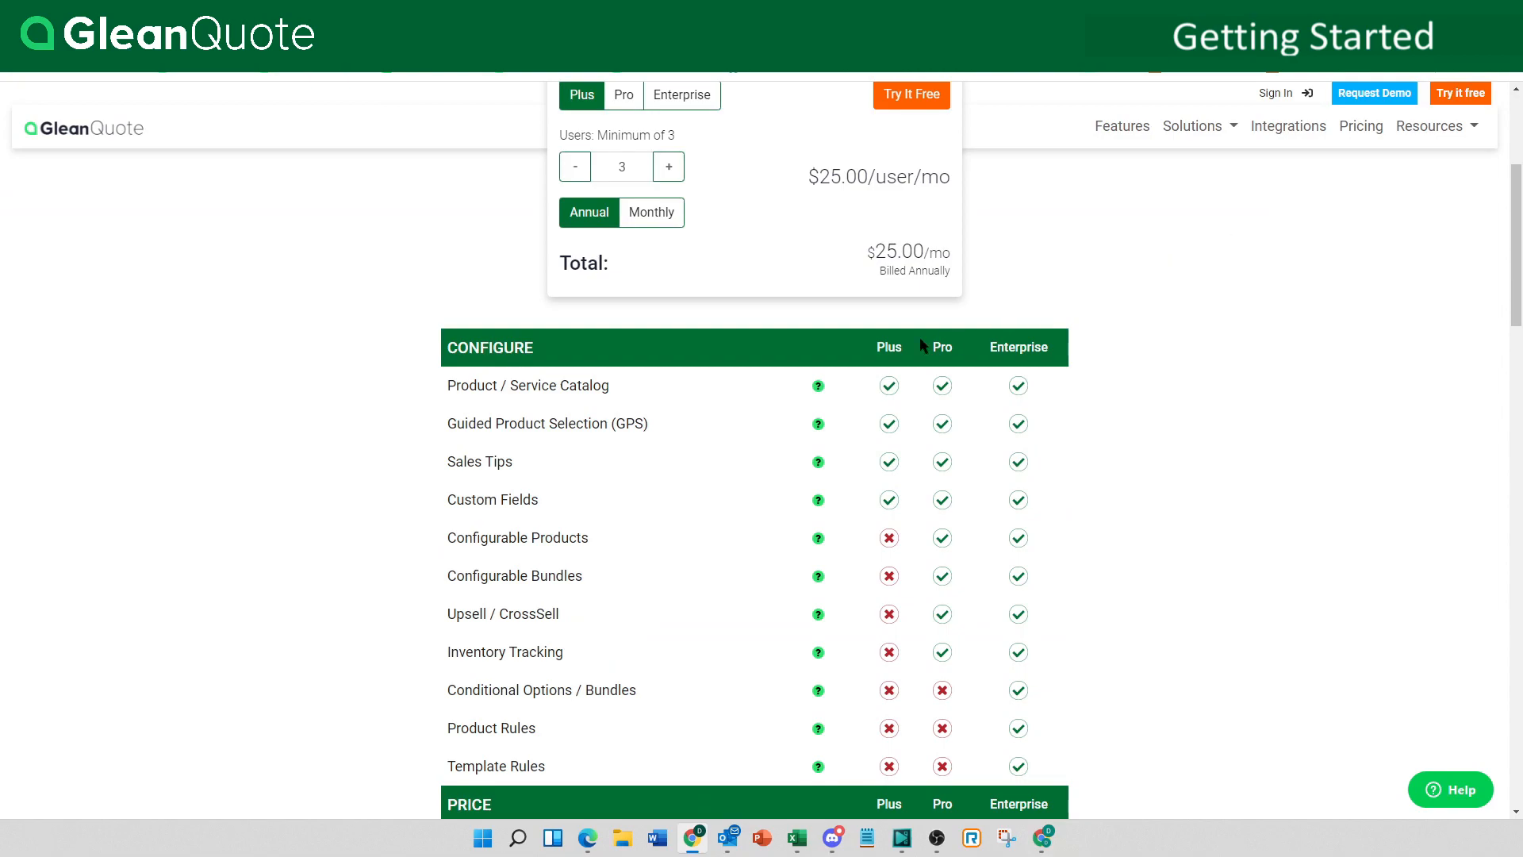
mouse_move(818, 389)
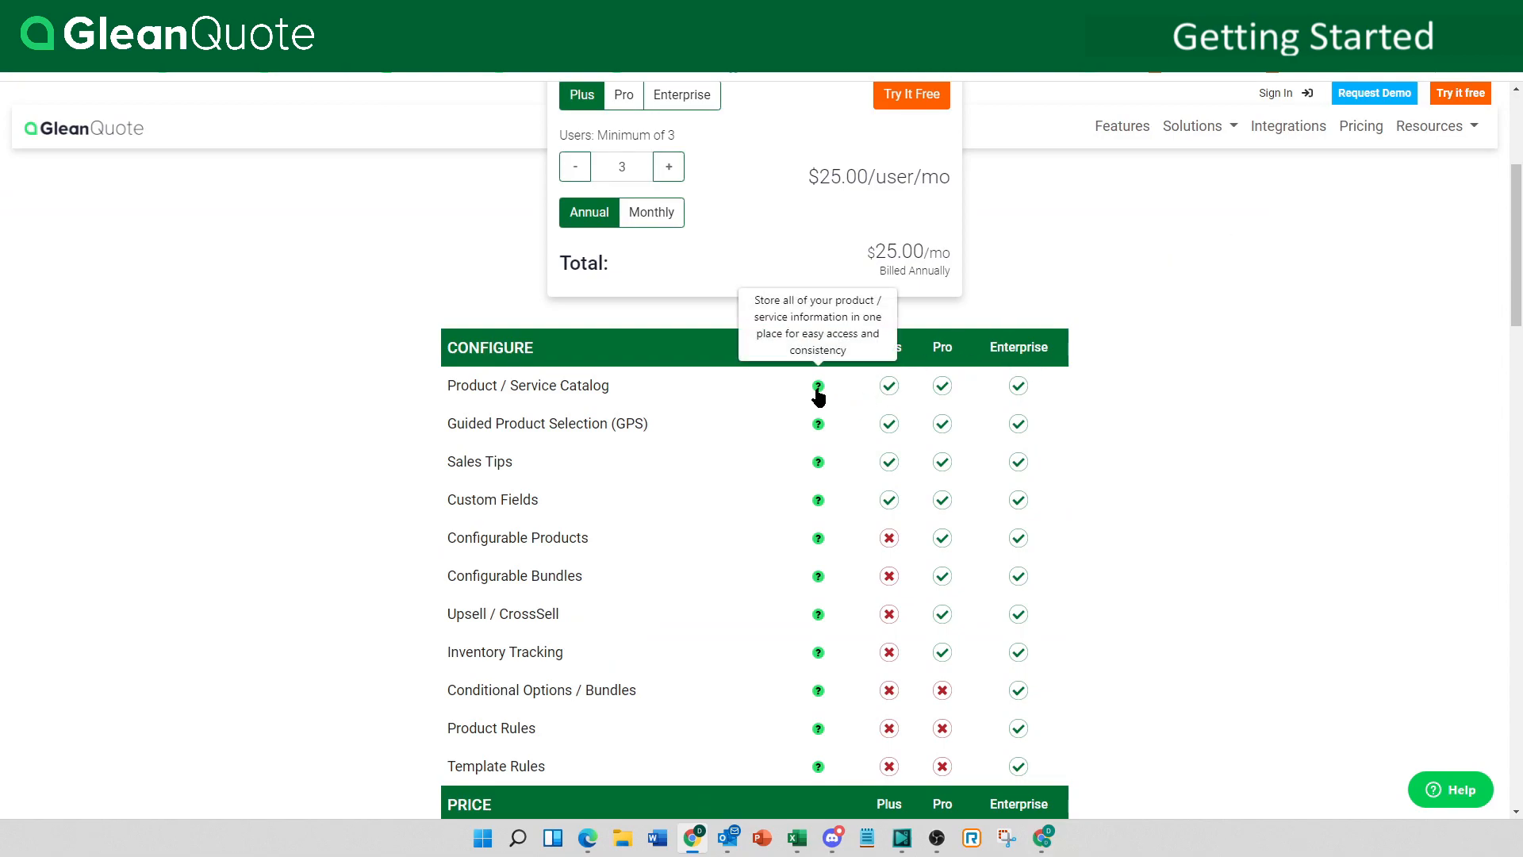
mouse_move(818, 503)
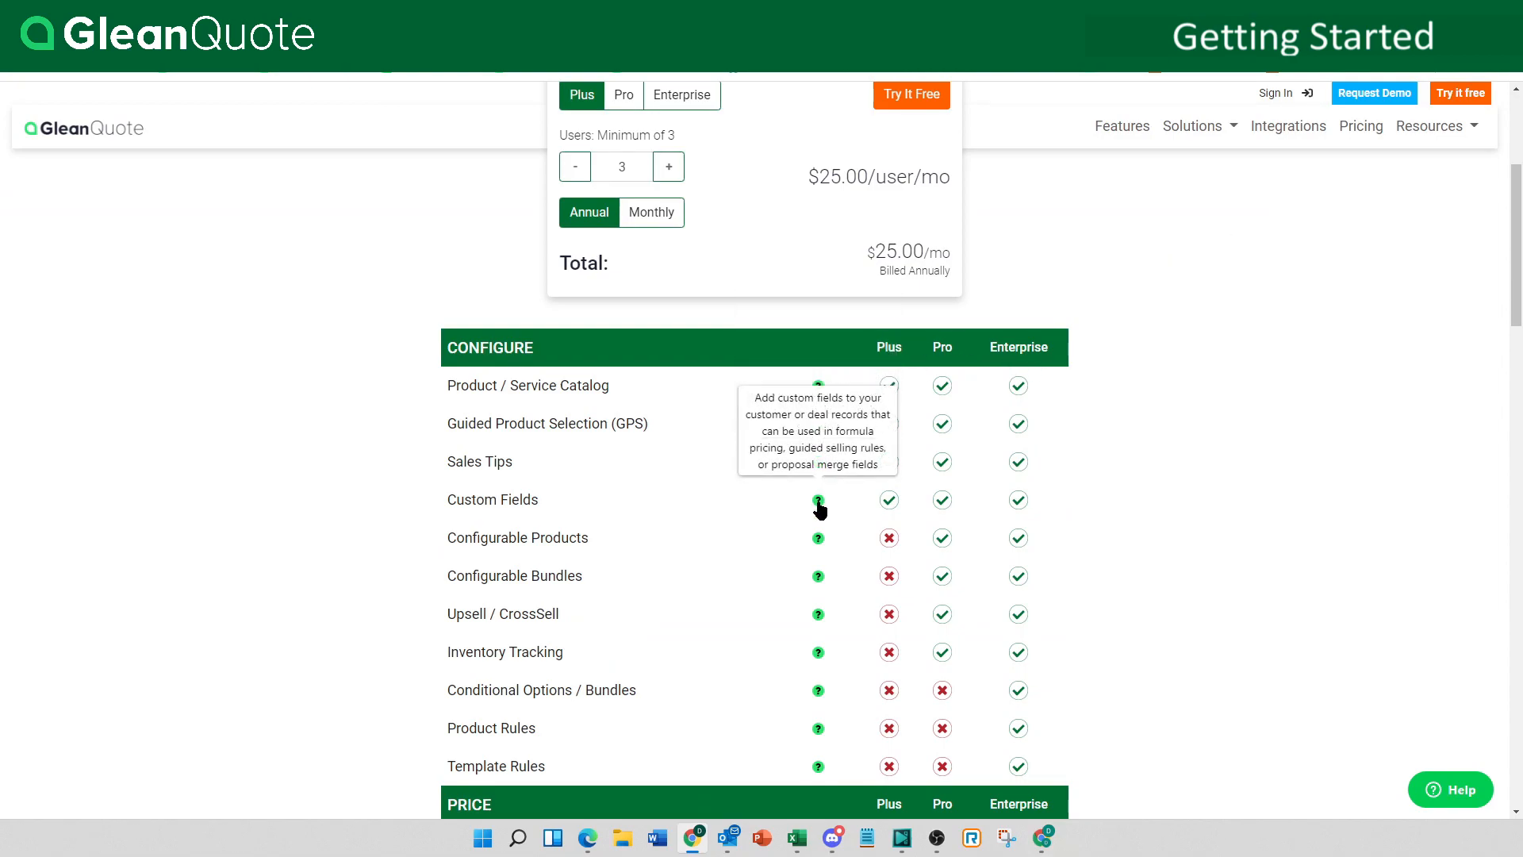